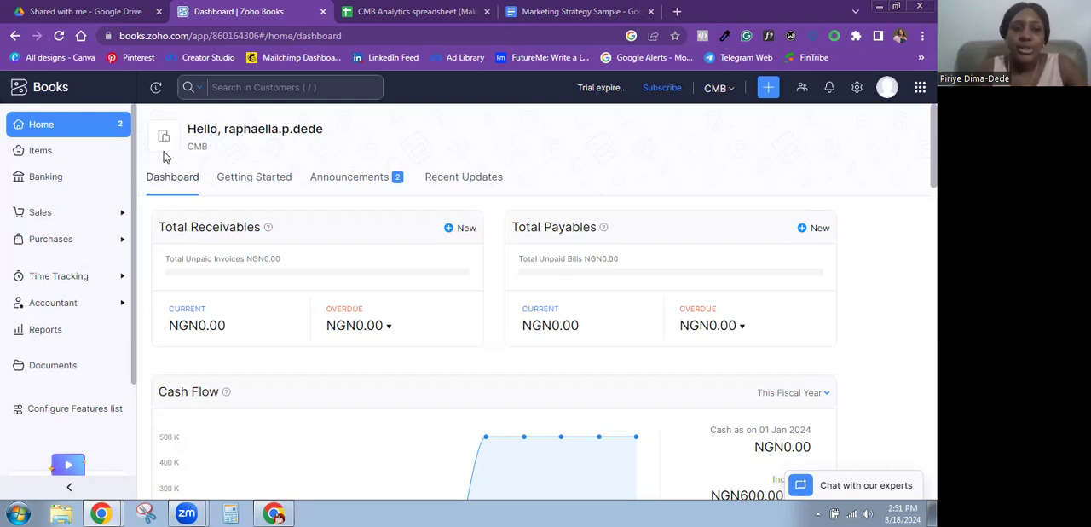
Step: Open the Chart of Accounts from the accountant features
{"action": "left_click", "coordinate": [54, 307]}
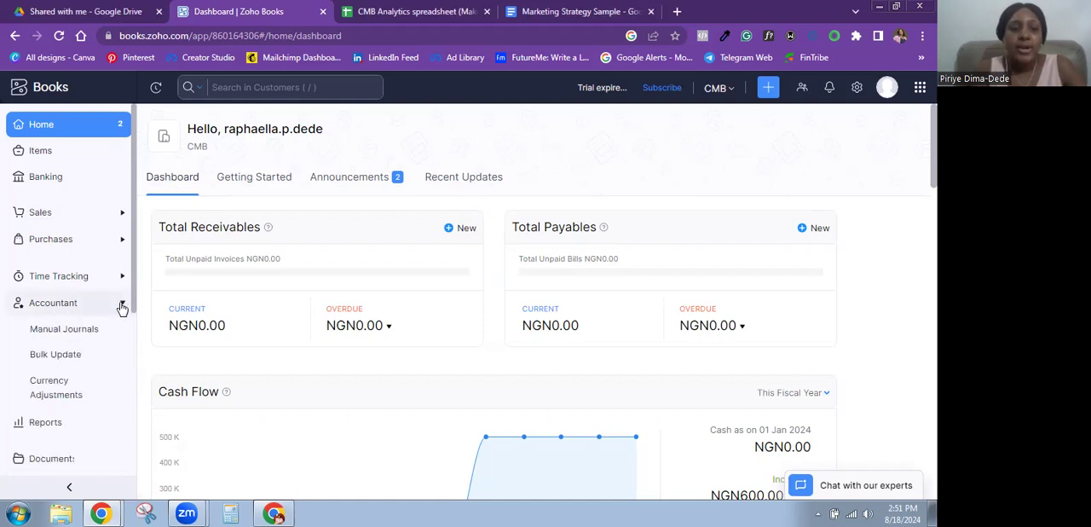
{"action": "scroll", "coordinate": [73, 223], "scroll_direction": "down", "scroll_amount": 1}
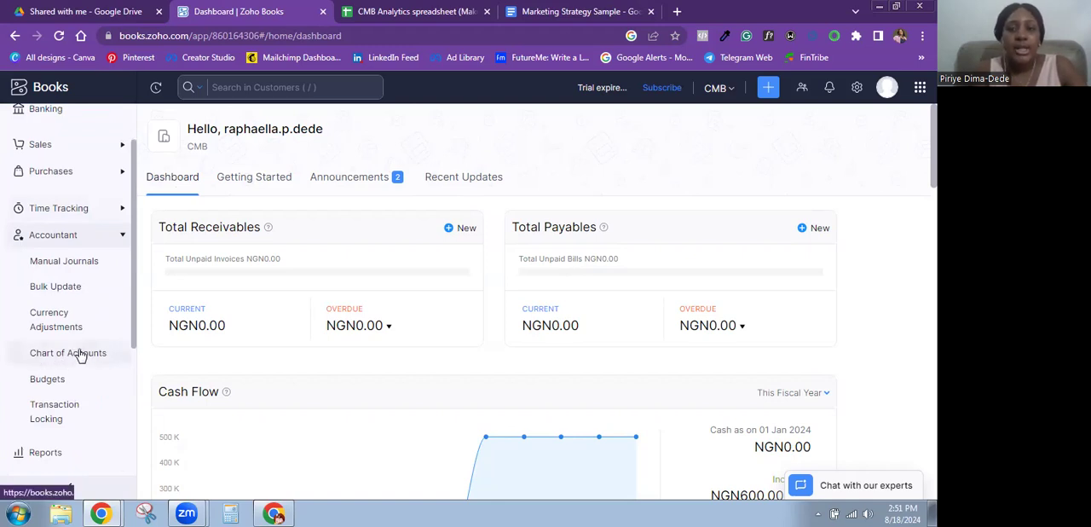
{"action": "left_click", "coordinate": [74, 358]}
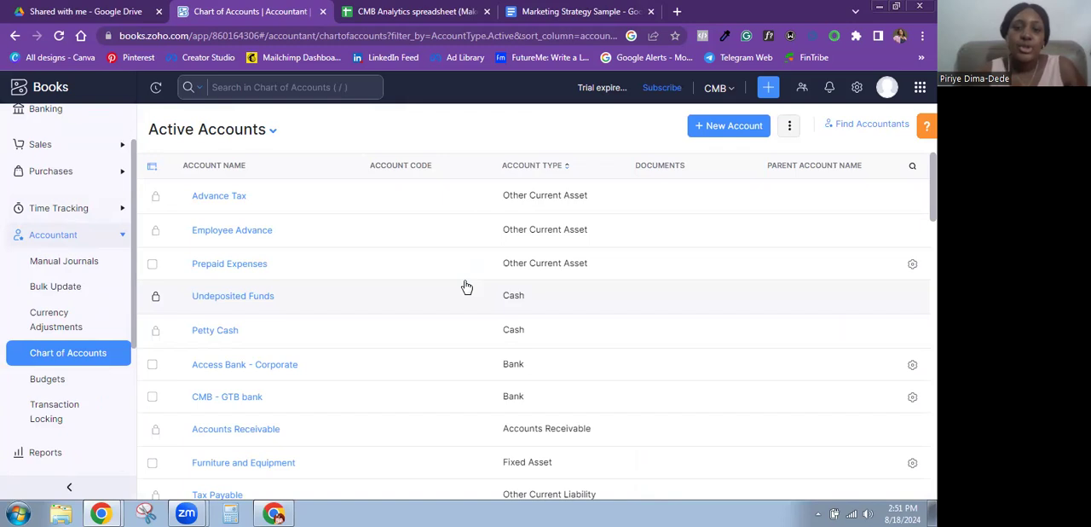
Step: Start a new account and set its account type to Income
{"action": "left_click", "coordinate": [717, 130]}
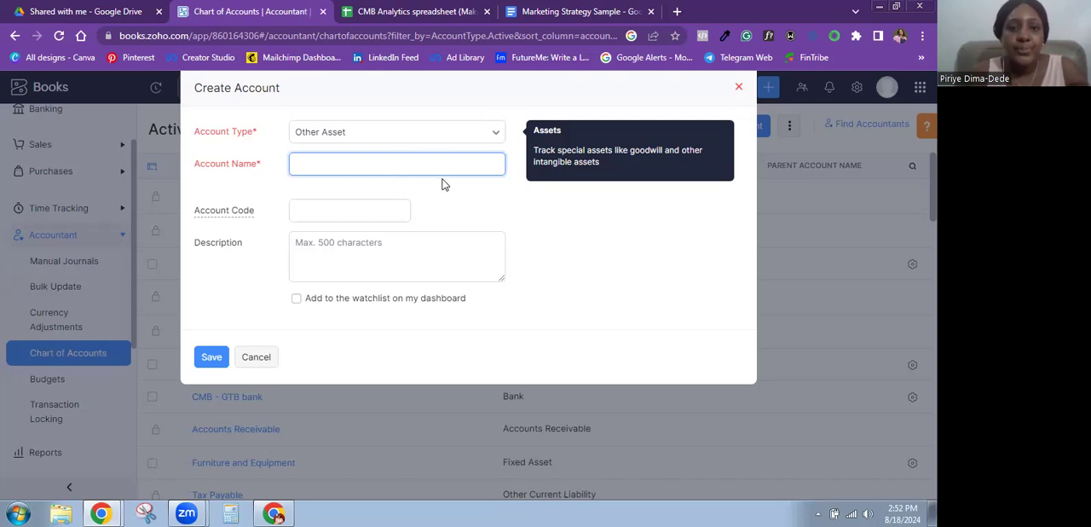
{"action": "left_click", "coordinate": [463, 134]}
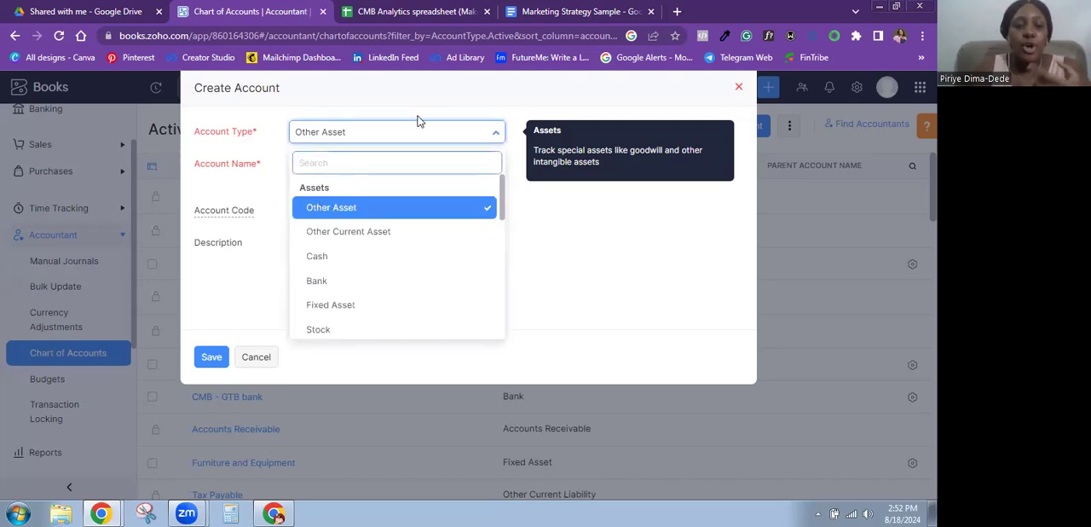
{"action": "scroll", "coordinate": [501, 187], "scroll_direction": "down", "scroll_amount": 1}
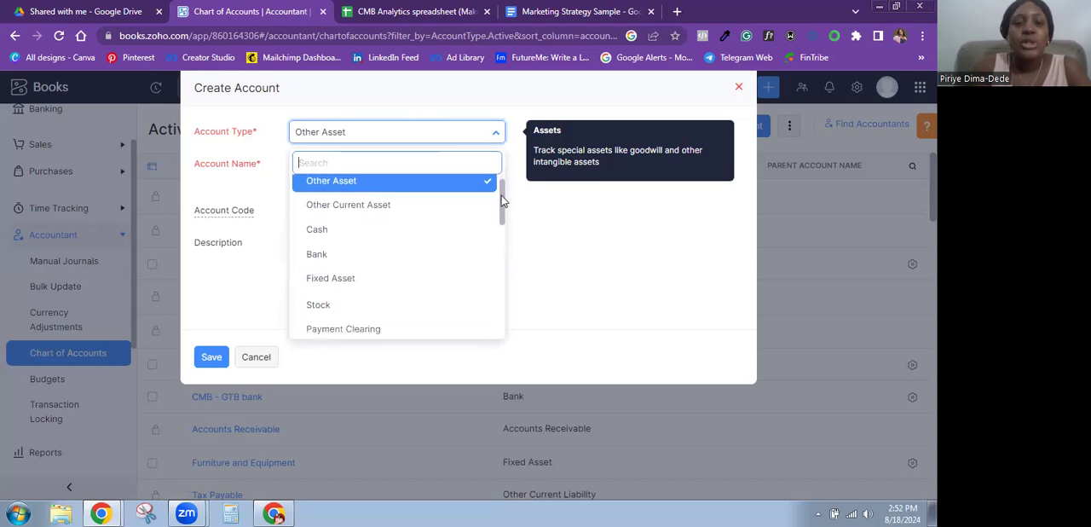
{"action": "scroll", "coordinate": [501, 202], "scroll_direction": "down", "scroll_amount": 2}
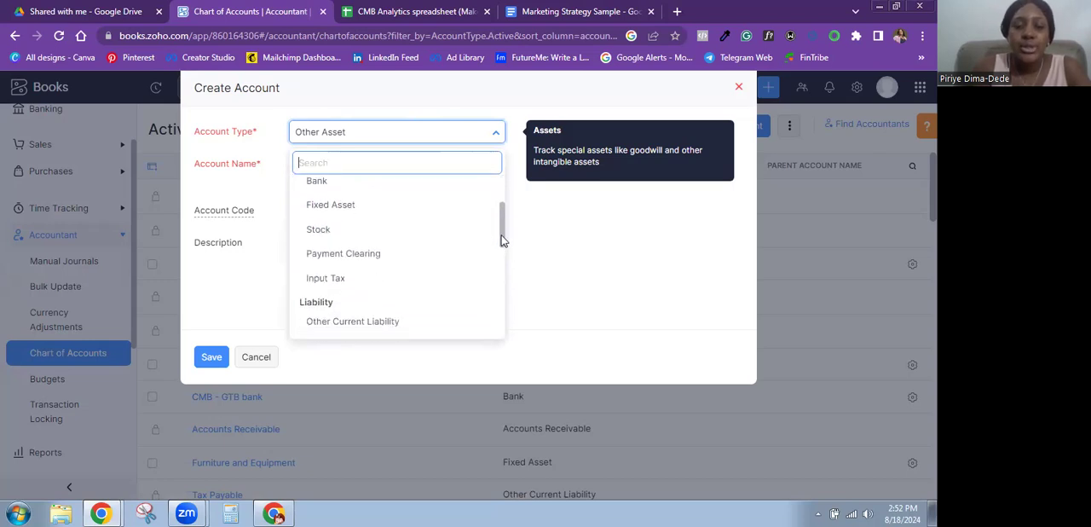
{"action": "scroll", "coordinate": [501, 230], "scroll_direction": "down", "scroll_amount": 3}
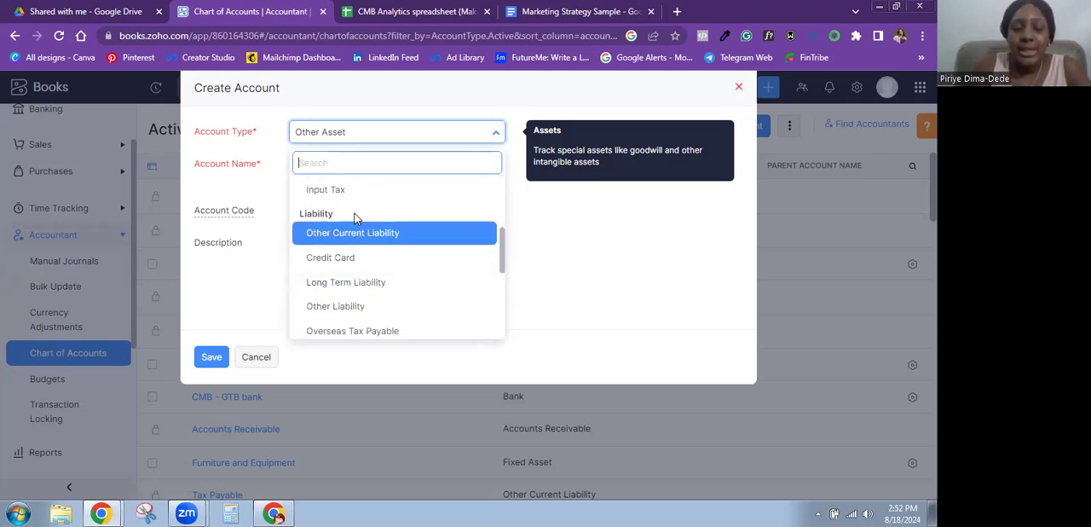
{"action": "left_click_drag", "start_coordinate": [501, 250], "coordinate": [512, 321]}
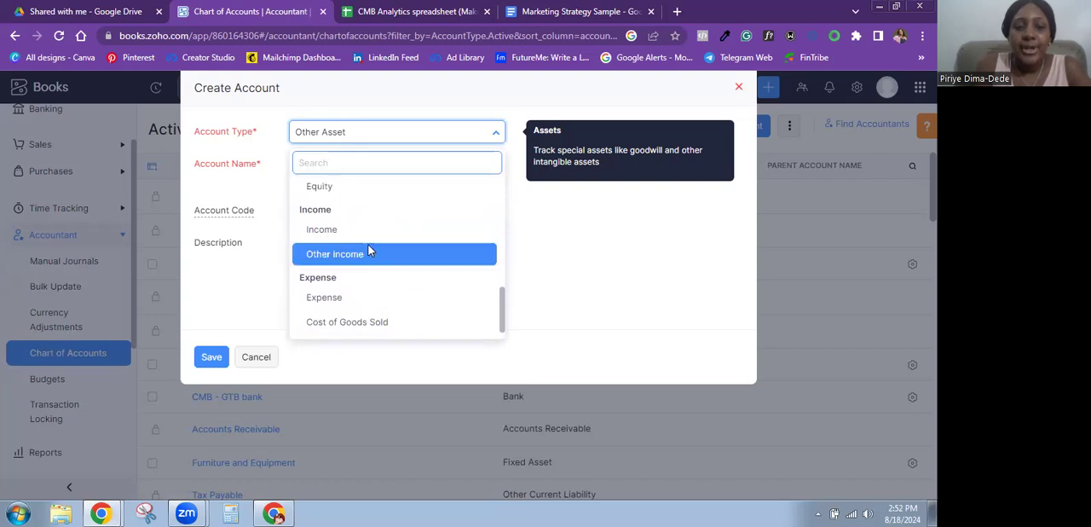
{"action": "left_click", "coordinate": [324, 229]}
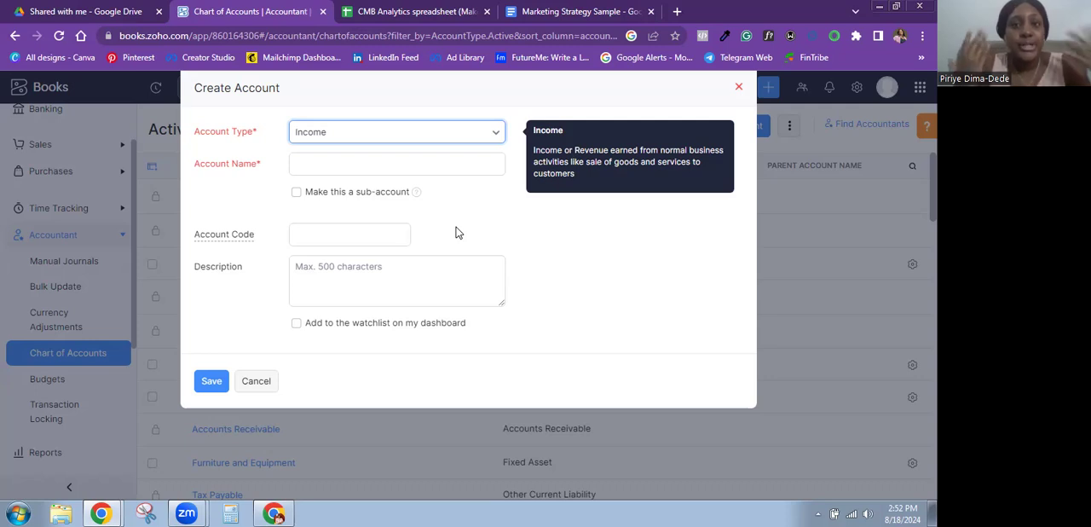
Step: Name the new income account "Braiding services"
{"action": "left_click", "coordinate": [362, 163]}
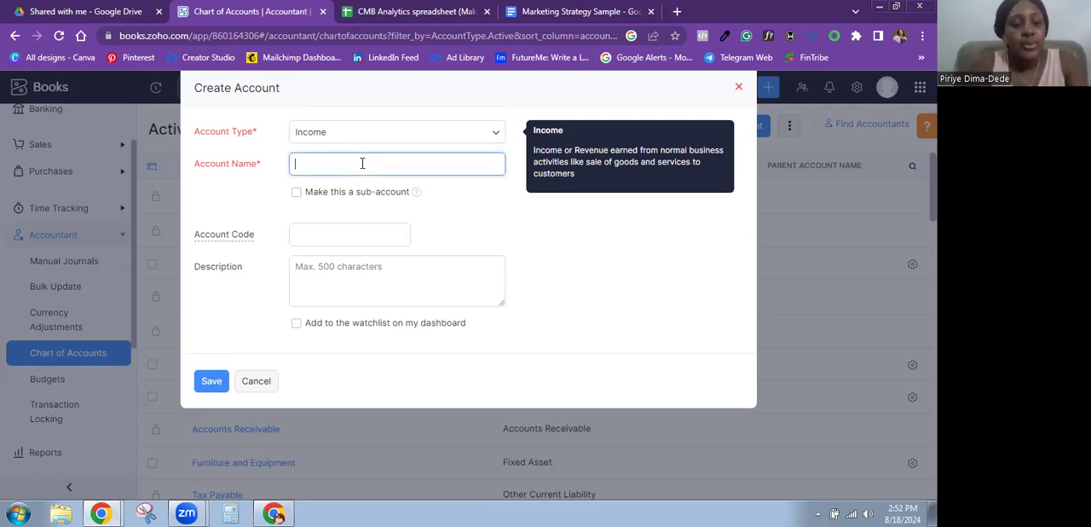
{"action": "type", "text": "Braid"}
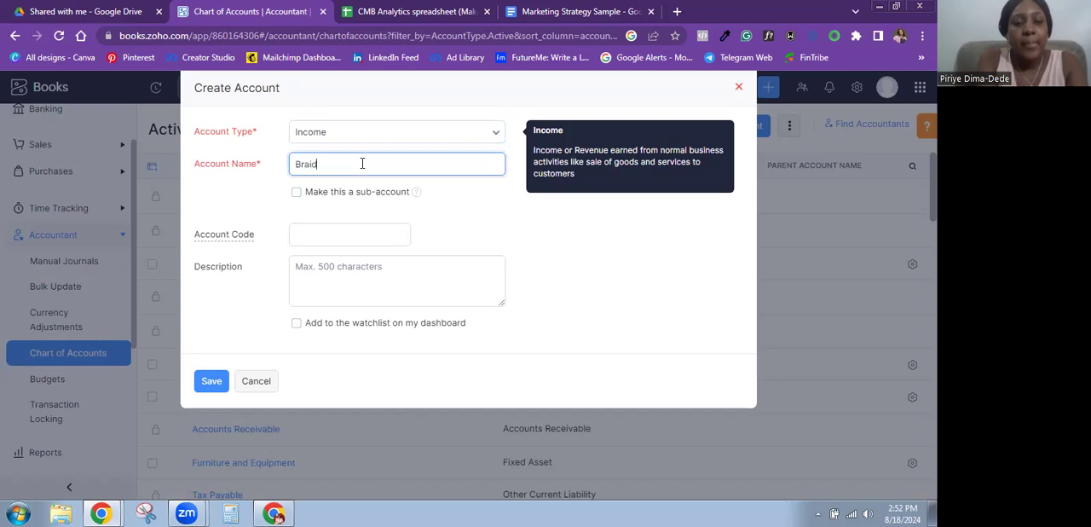
{"action": "type", "text": "ing se"}
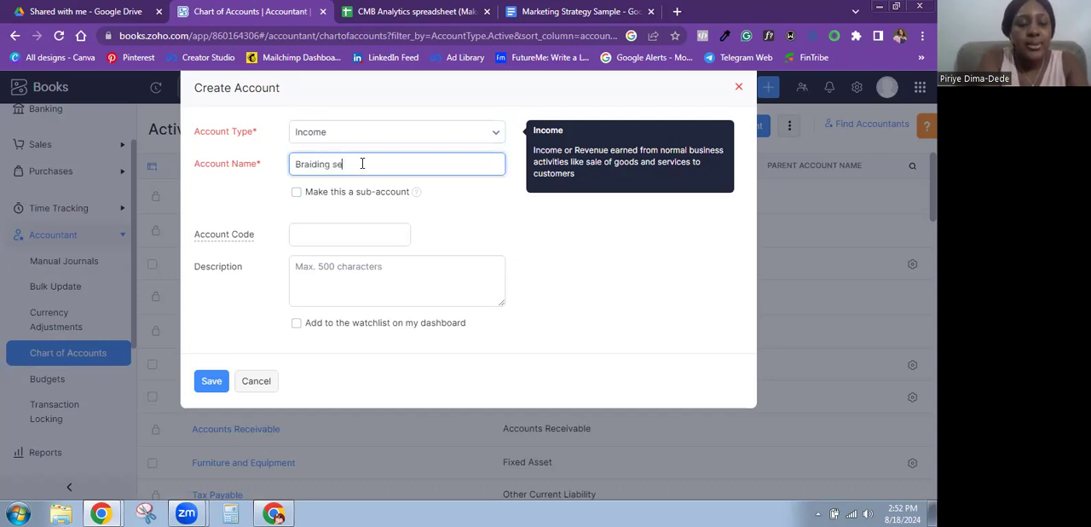
{"action": "type", "text": "rvices"}
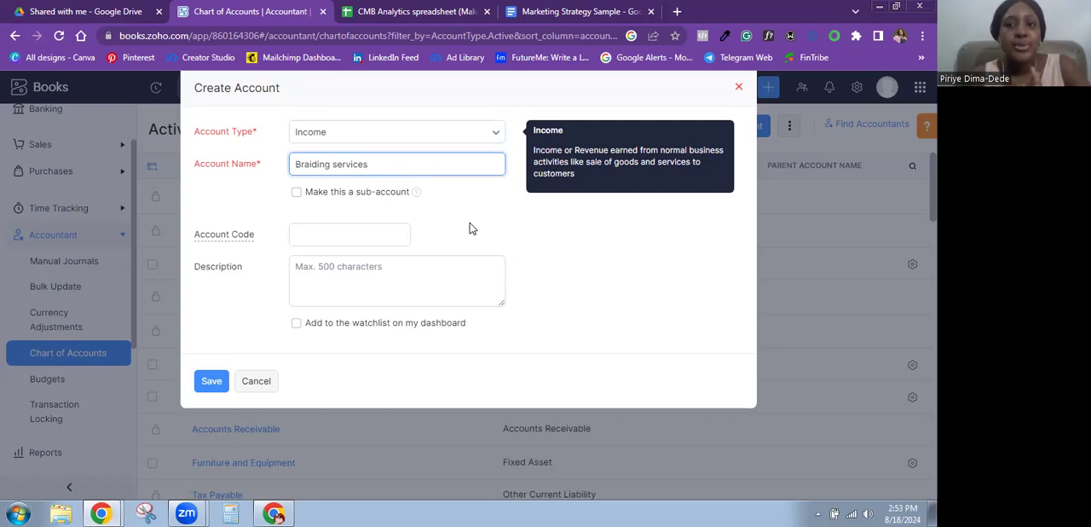
Step: Make Braiding services a sub-account of Sales, add it to the dashboard watchlist and save it
{"action": "left_click", "coordinate": [296, 195]}
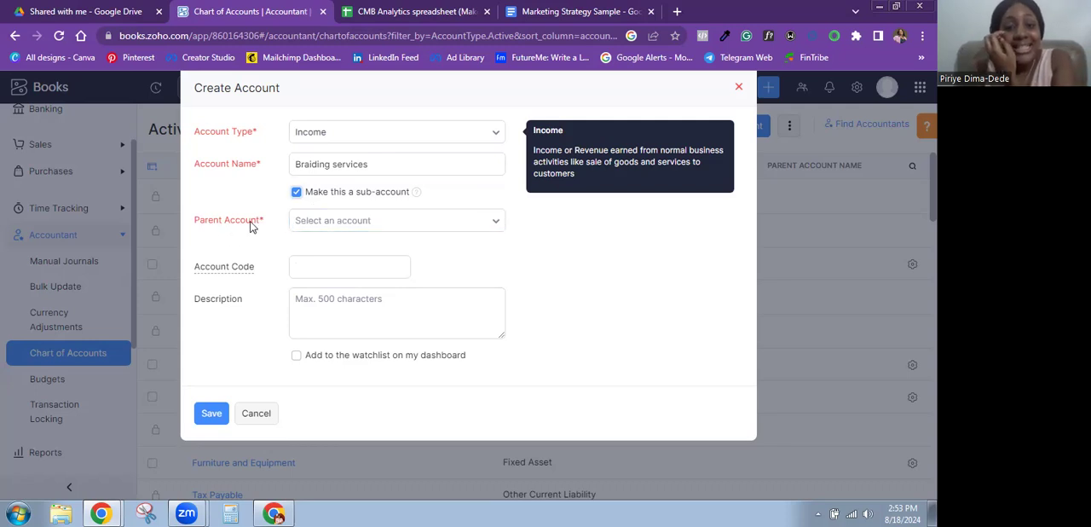
{"action": "left_click", "coordinate": [335, 221]}
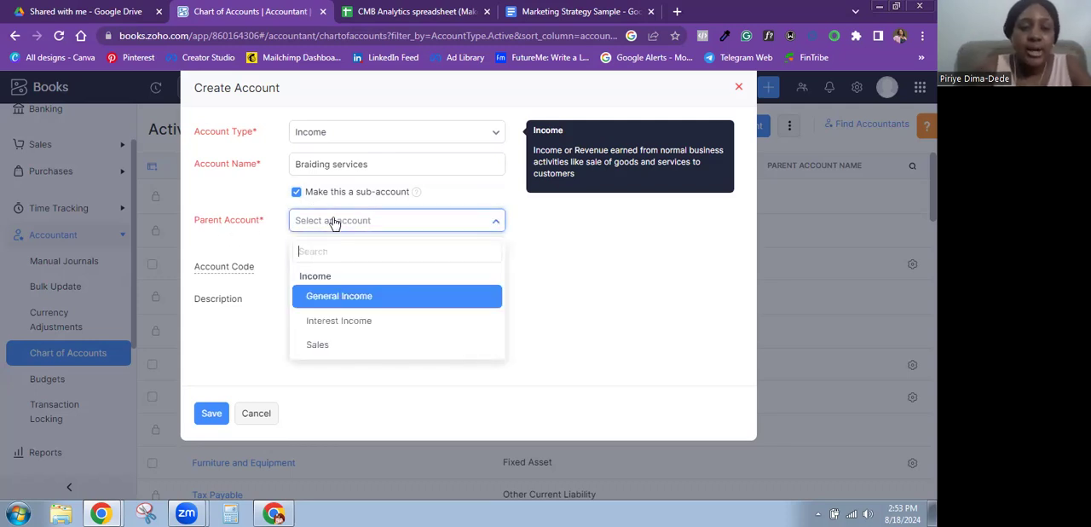
{"action": "left_click", "coordinate": [338, 345]}
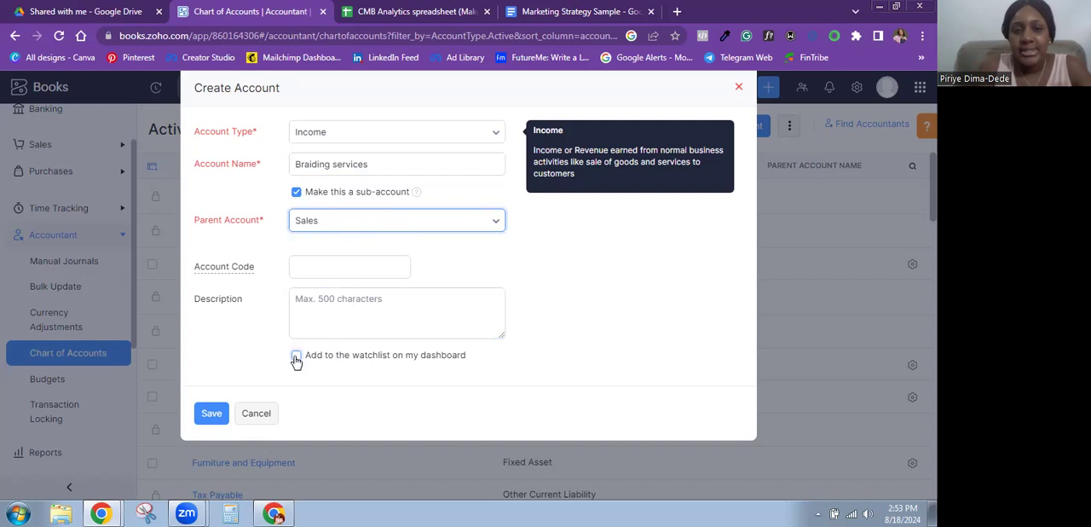
{"action": "left_click", "coordinate": [296, 358]}
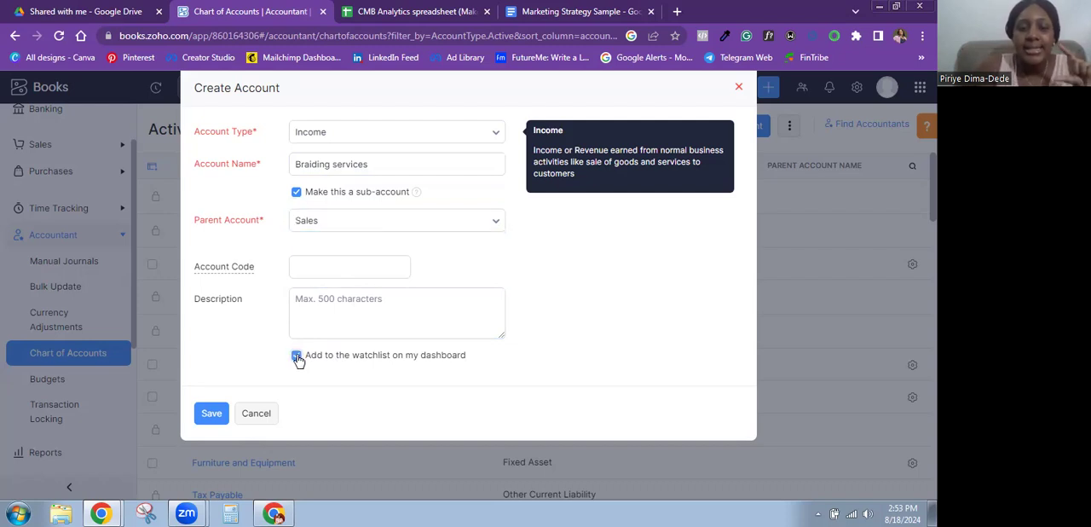
{"action": "left_click", "coordinate": [207, 417]}
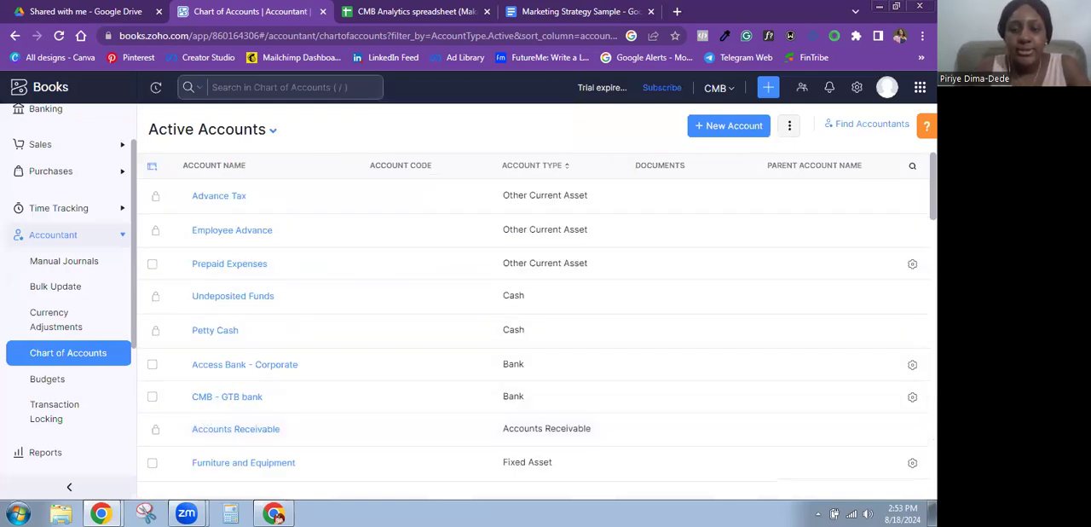
Step: Start another new account with the account type Income
{"action": "scroll", "coordinate": [537, 341], "scroll_direction": "down", "scroll_amount": 3}
{"action": "scroll", "coordinate": [538, 341], "scroll_direction": "down", "scroll_amount": 4}
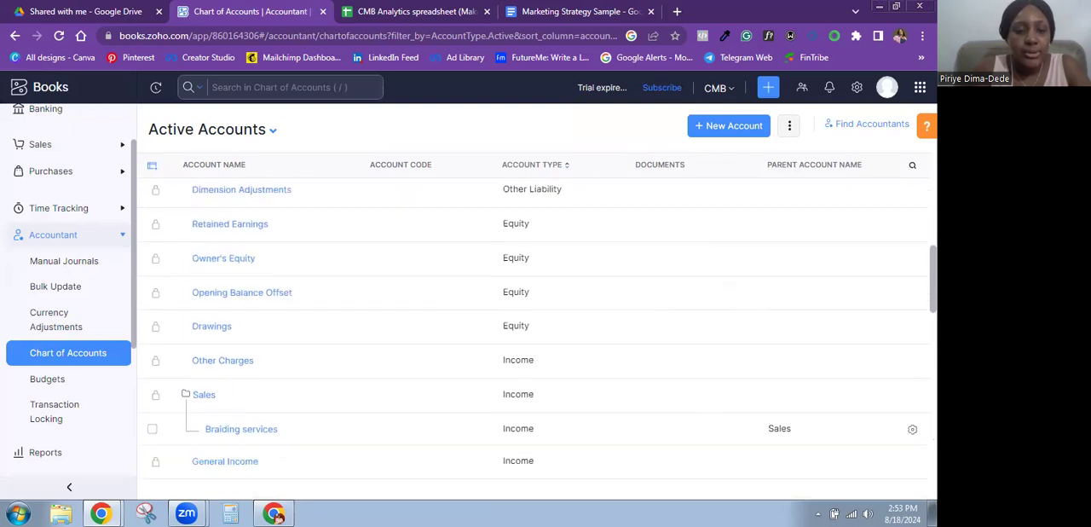
{"action": "scroll", "coordinate": [443, 391], "scroll_direction": "down", "scroll_amount": 3}
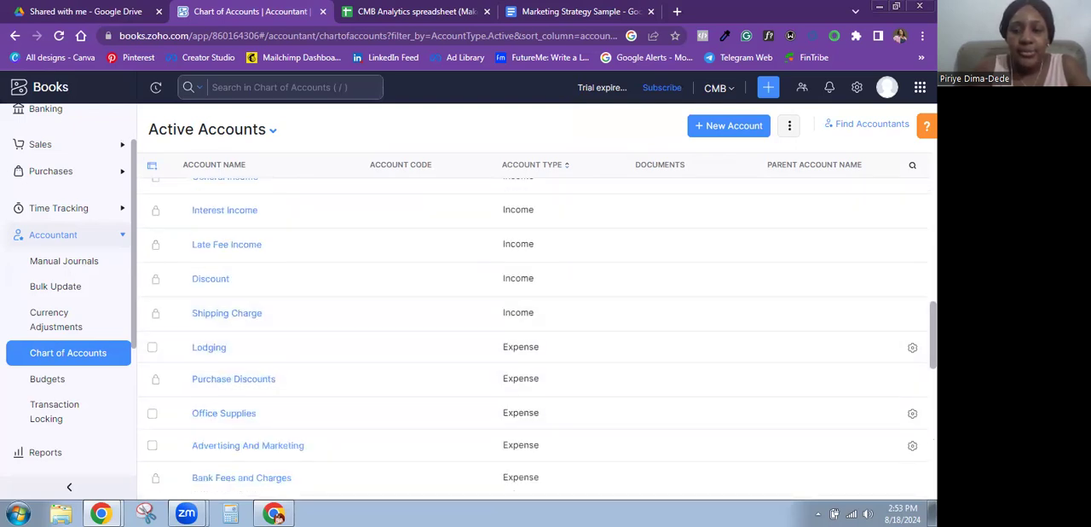
{"action": "scroll", "coordinate": [434, 332], "scroll_direction": "up", "scroll_amount": 2}
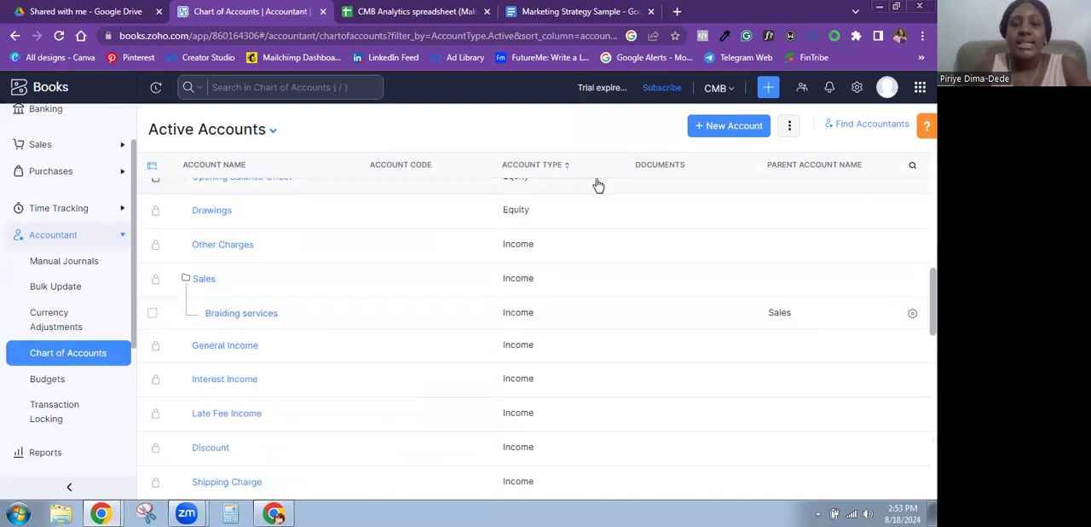
{"action": "left_click", "coordinate": [721, 126]}
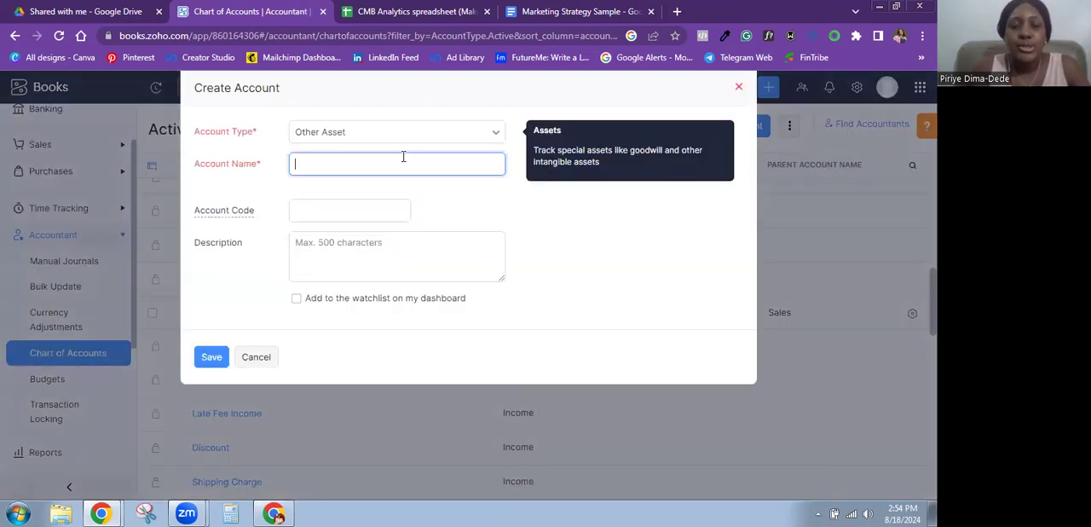
{"action": "left_click", "coordinate": [398, 143]}
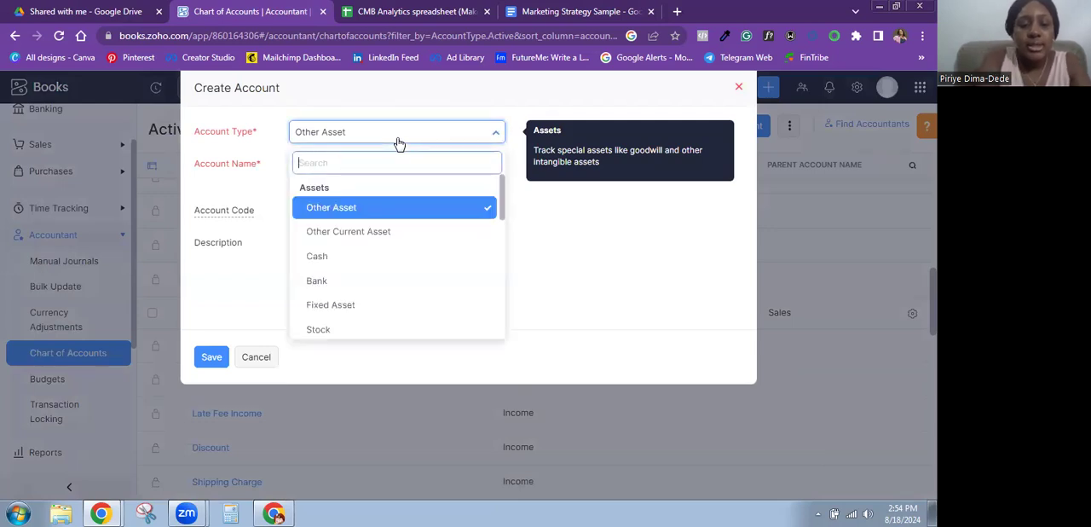
{"action": "type", "text": "Inc"}
{"action": "left_click", "coordinate": [336, 214]}
Step: Name this second income account "Nail services"
{"action": "left_click", "coordinate": [327, 168]}
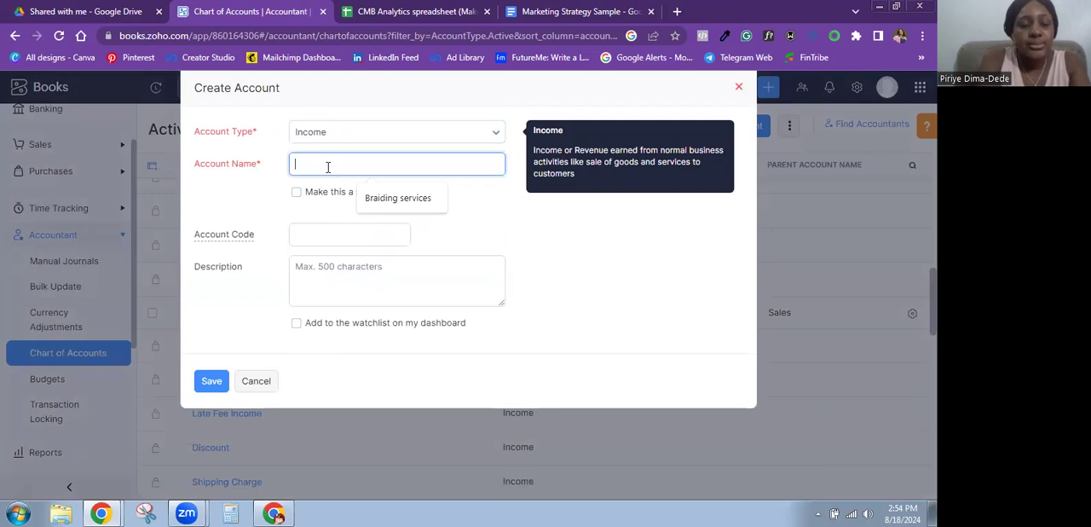
{"action": "type", "text": "Nails"}
{"action": "key", "text": "BackSpace"}
{"action": "key", "text": "BackSpace"}
{"action": "type", "text": "services"}
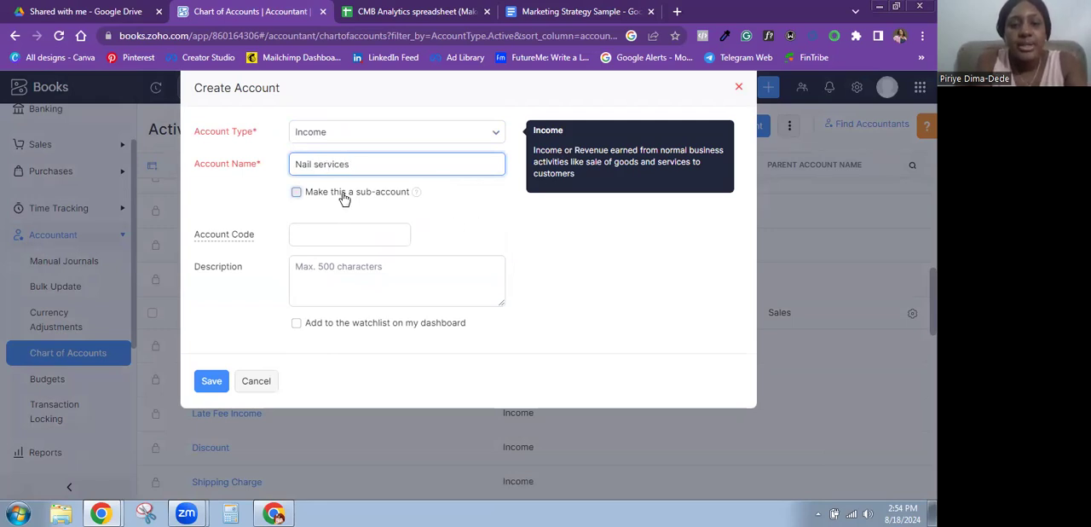
Step: Make Nail services a sub-account of Sales, add it to the dashboard watchlist and save it
{"action": "left_click", "coordinate": [344, 196]}
{"action": "left_click", "coordinate": [348, 220]}
{"action": "type", "text": "sa"}
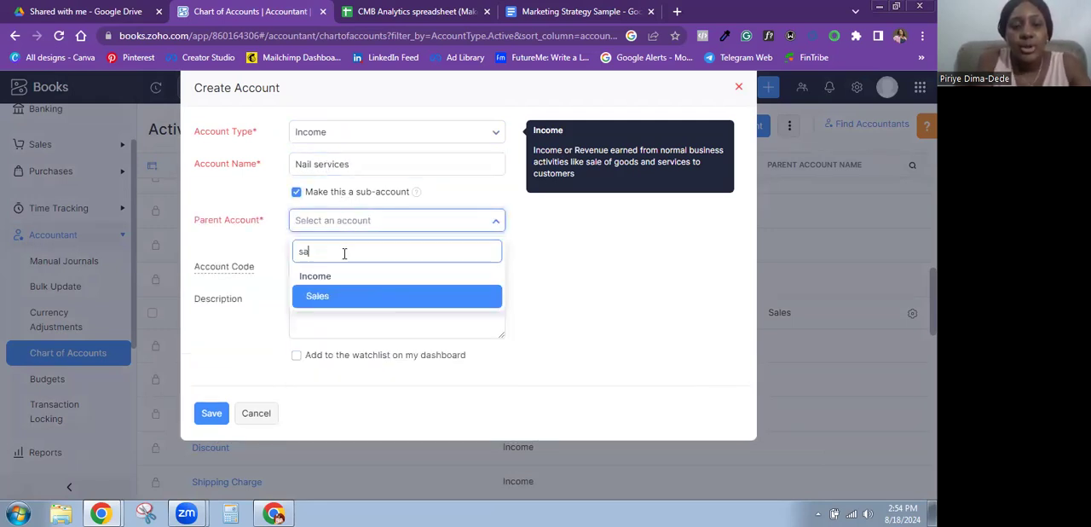
{"action": "left_click", "coordinate": [334, 297]}
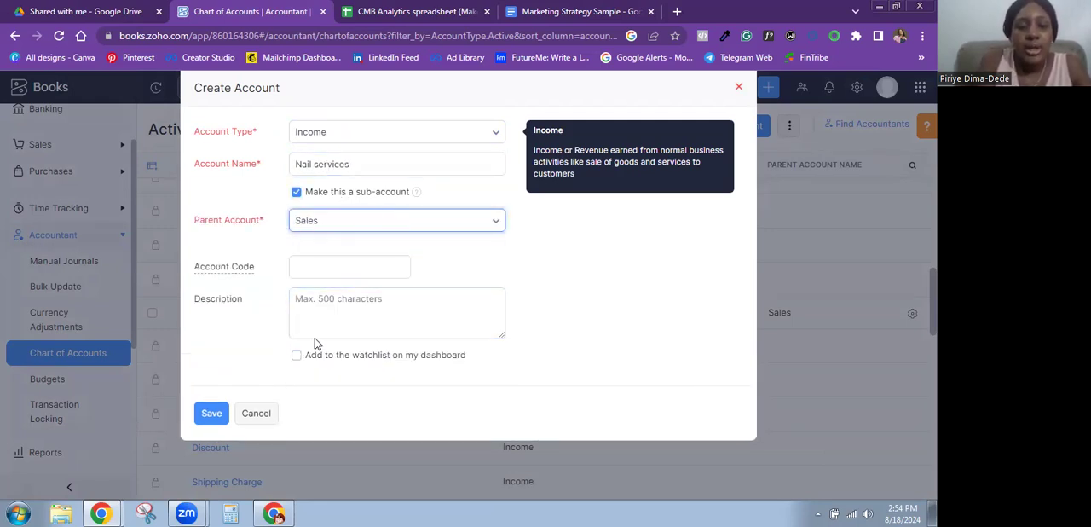
{"action": "left_click", "coordinate": [297, 356]}
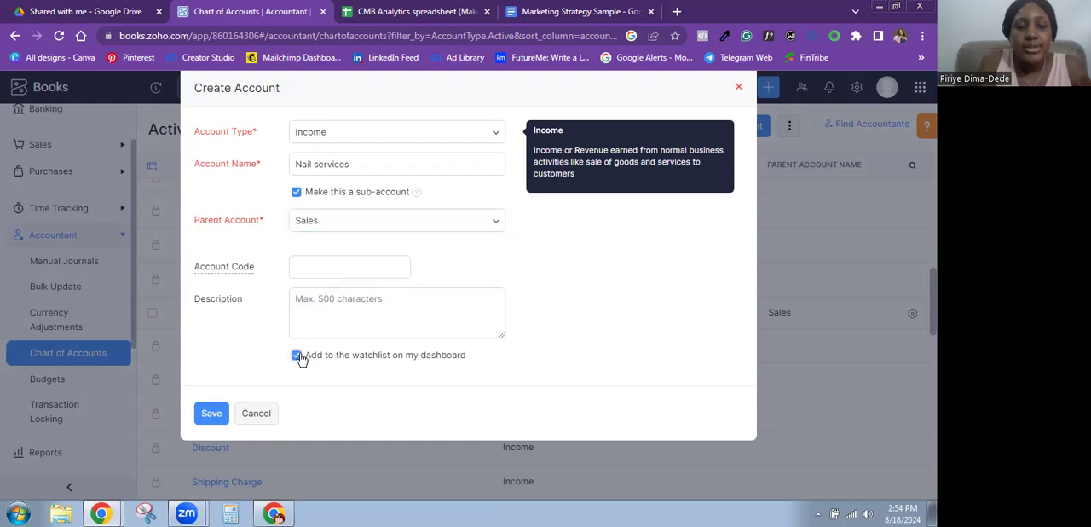
{"action": "left_click", "coordinate": [209, 413]}
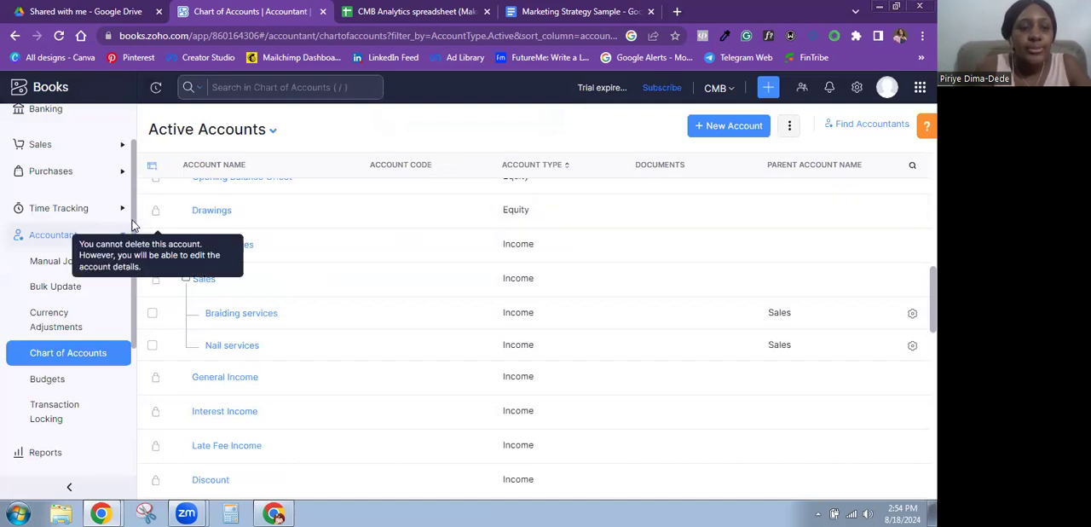
Step: Open the Access Bank - Corporate account from the banking overview
{"action": "scroll", "coordinate": [135, 227], "scroll_direction": "up", "scroll_amount": 2}
{"action": "left_click", "coordinate": [47, 177]}
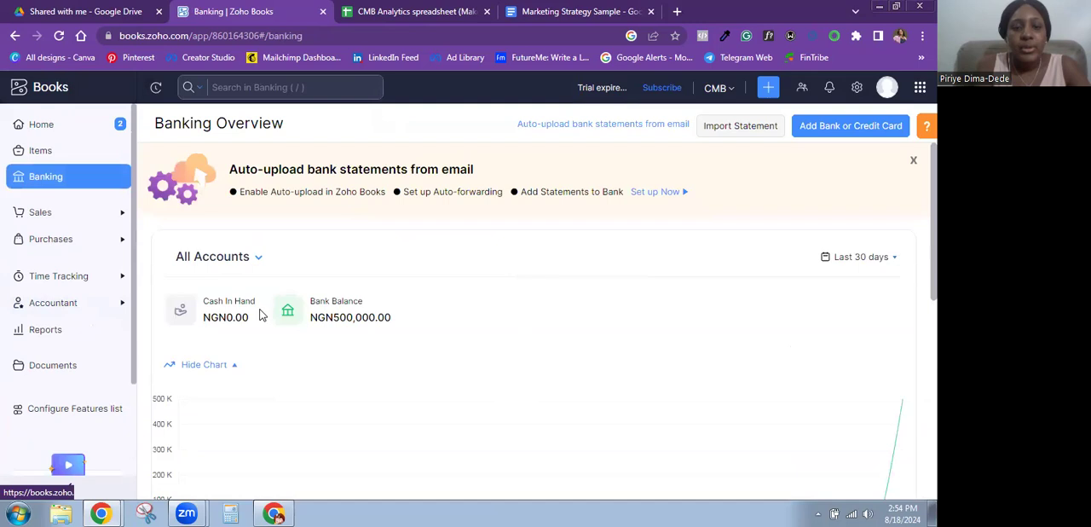
{"action": "scroll", "coordinate": [778, 232], "scroll_direction": "down", "scroll_amount": 5}
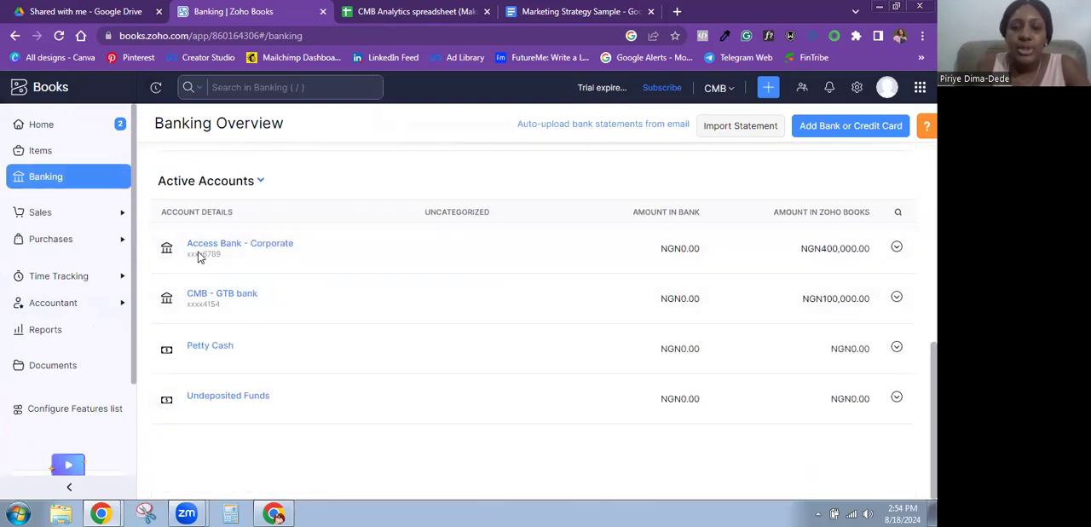
{"action": "left_click", "coordinate": [271, 247]}
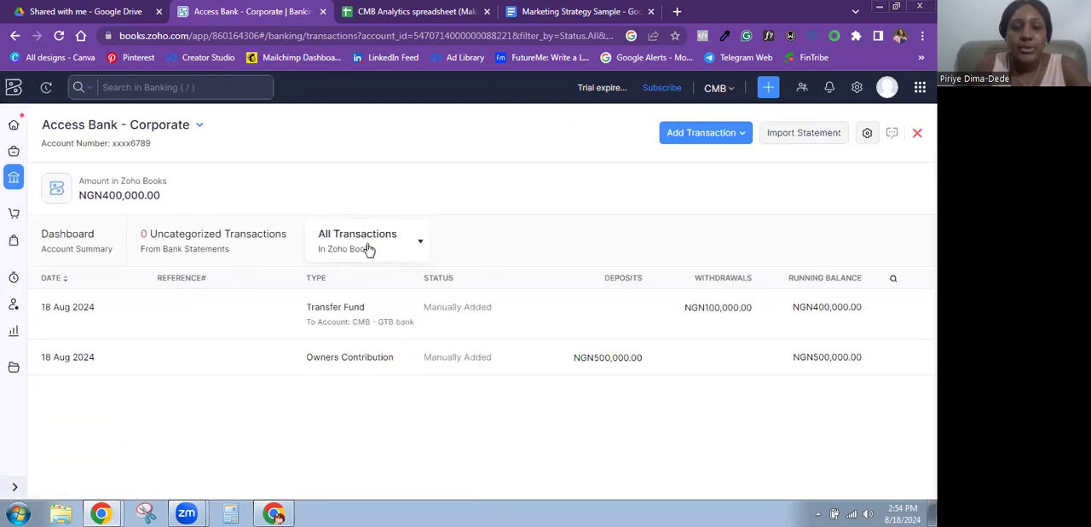
Step: Start a Sales Without Invoices transaction for Access Bank - Corporate with Braiding services as the revenue account
{"action": "left_click", "coordinate": [710, 143]}
{"action": "left_click_drag", "start_coordinate": [750, 261], "coordinate": [758, 375]}
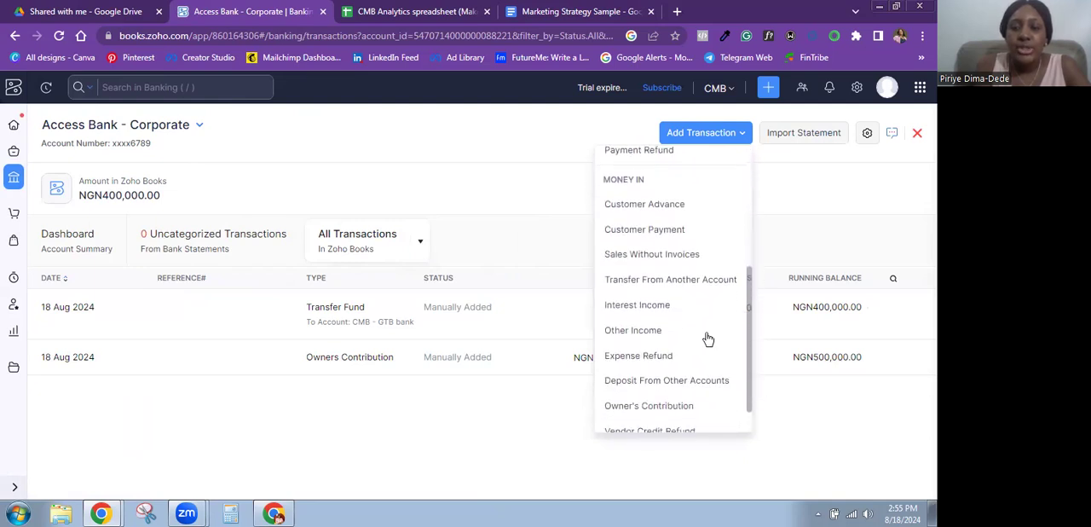
{"action": "left_click", "coordinate": [679, 259]}
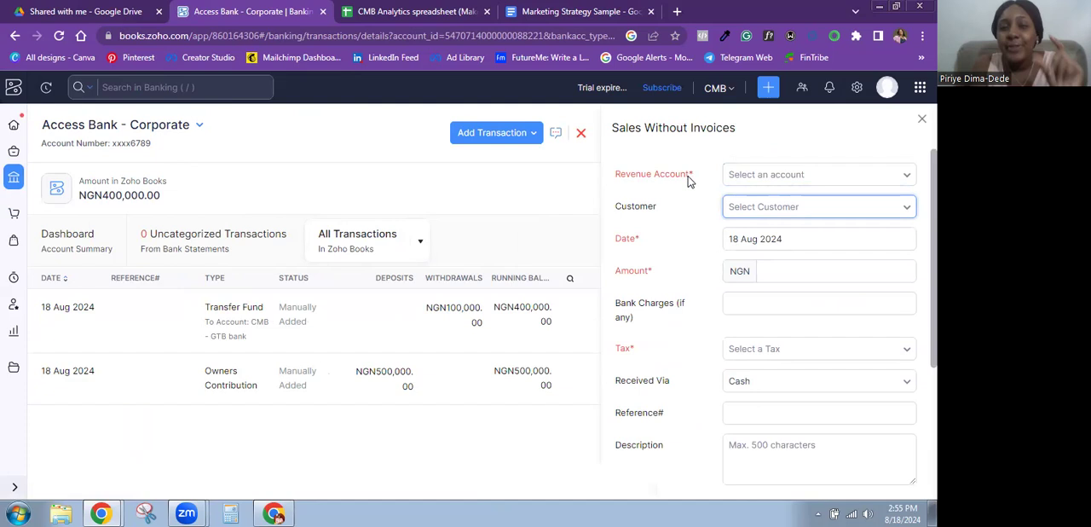
{"action": "left_click", "coordinate": [753, 175]}
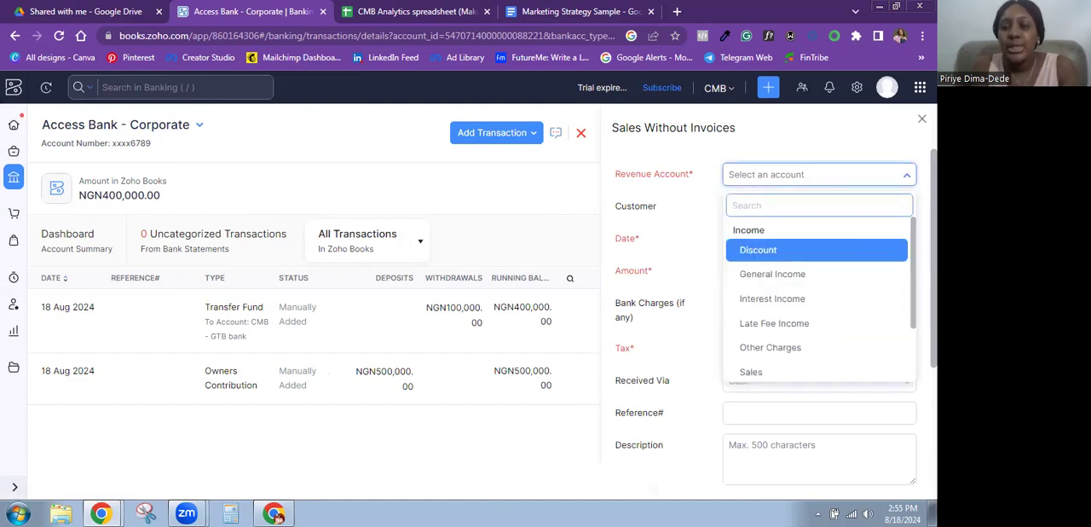
{"action": "scroll", "coordinate": [770, 217], "scroll_direction": "down", "scroll_amount": 2}
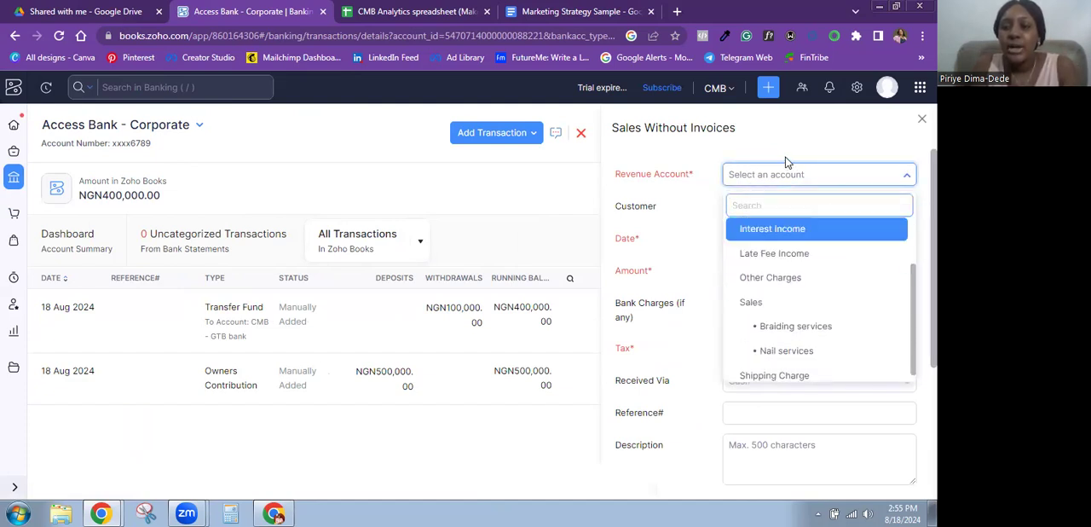
{"action": "left_click", "coordinate": [797, 322]}
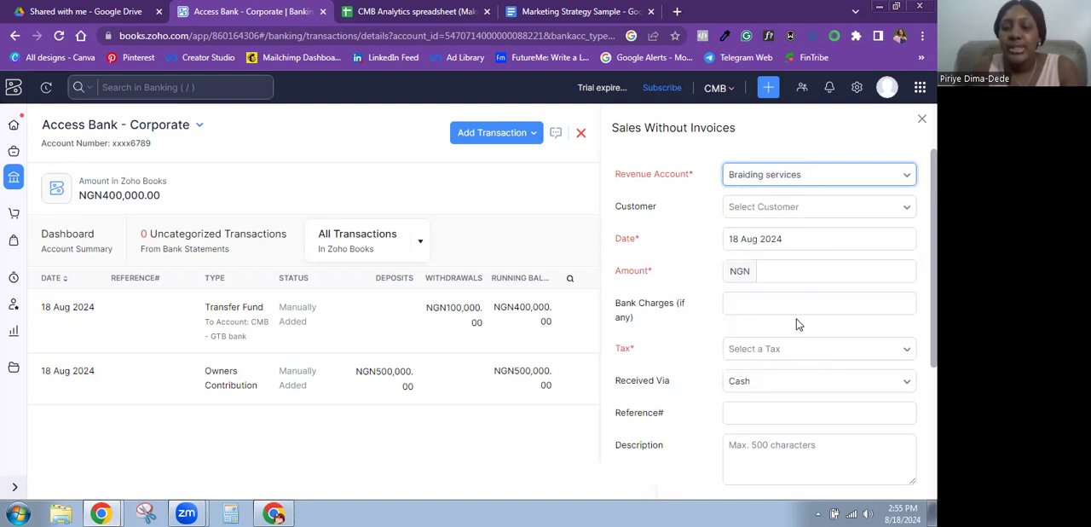
Step: Create and save a new Individual customer for the sale, entering the customer's first name and using it as the display name
{"action": "left_click", "coordinate": [771, 210]}
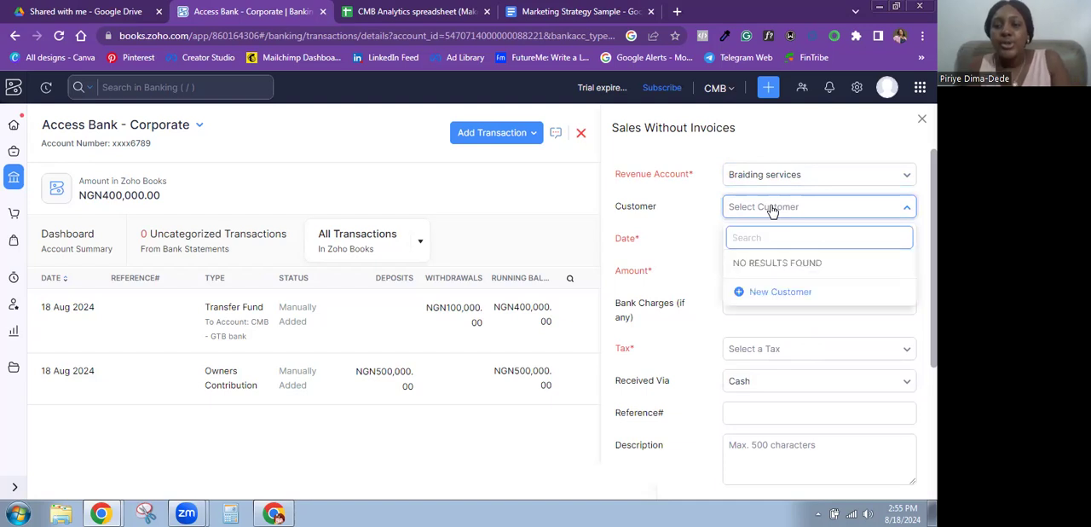
{"action": "left_click", "coordinate": [777, 293]}
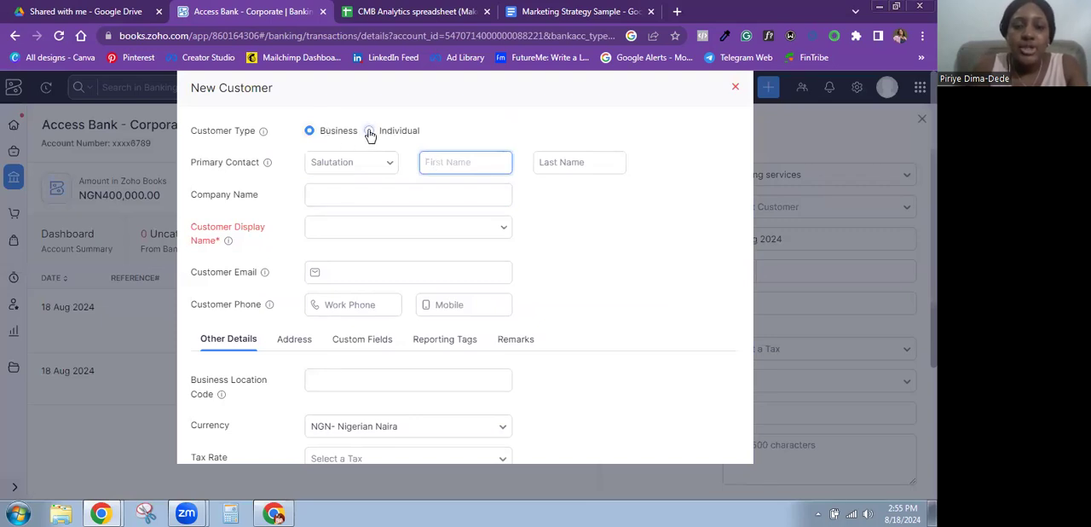
{"action": "left_click", "coordinate": [370, 131]}
{"action": "left_click", "coordinate": [428, 160]}
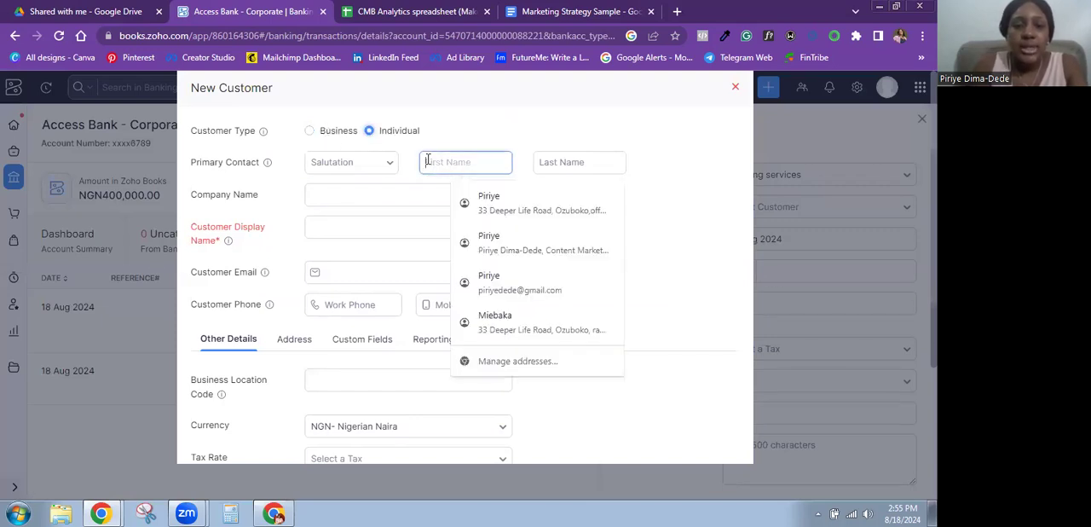
{"action": "type", "text": "U"}
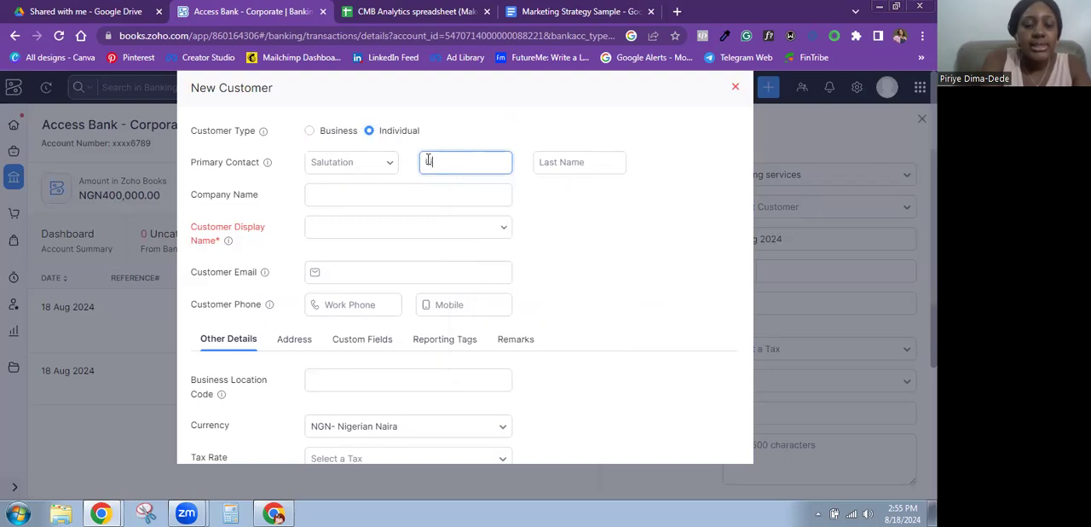
{"action": "left_click", "coordinate": [346, 226]}
{"action": "left_click", "coordinate": [339, 258]}
{"action": "left_click", "coordinate": [463, 161]}
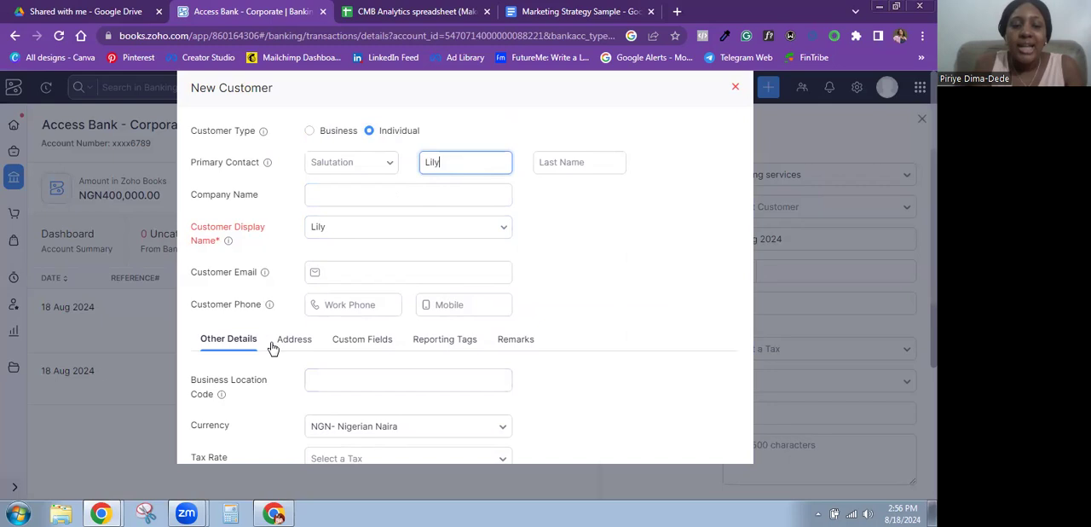
{"action": "scroll", "coordinate": [553, 372], "scroll_direction": "down", "scroll_amount": 1}
{"action": "scroll", "coordinate": [323, 389], "scroll_direction": "down", "scroll_amount": 4}
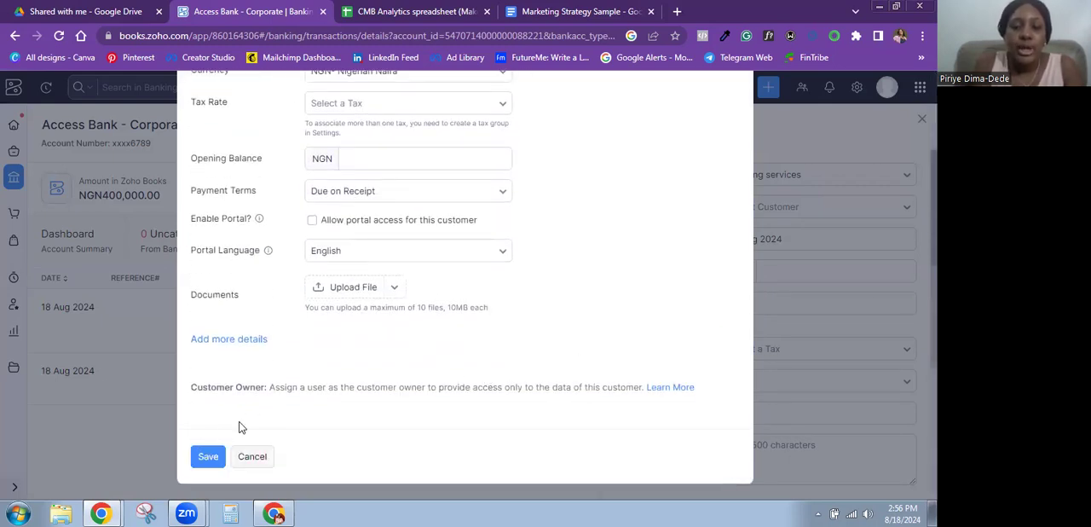
{"action": "left_click", "coordinate": [209, 456]}
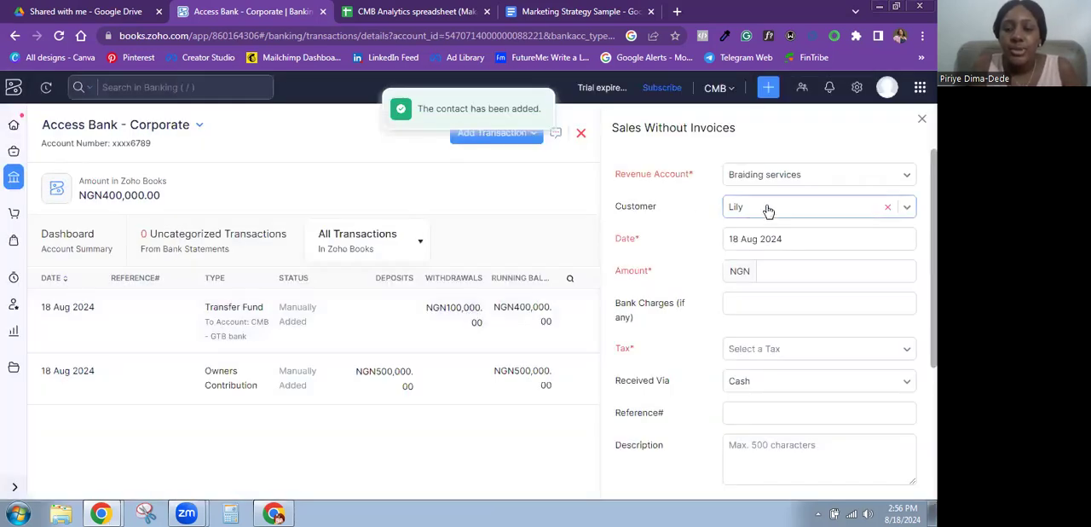
Step: Set the braiding sale's amount to NGN 20000 with bank charges of 50, and check the available tax options
{"action": "left_click", "coordinate": [790, 273]}
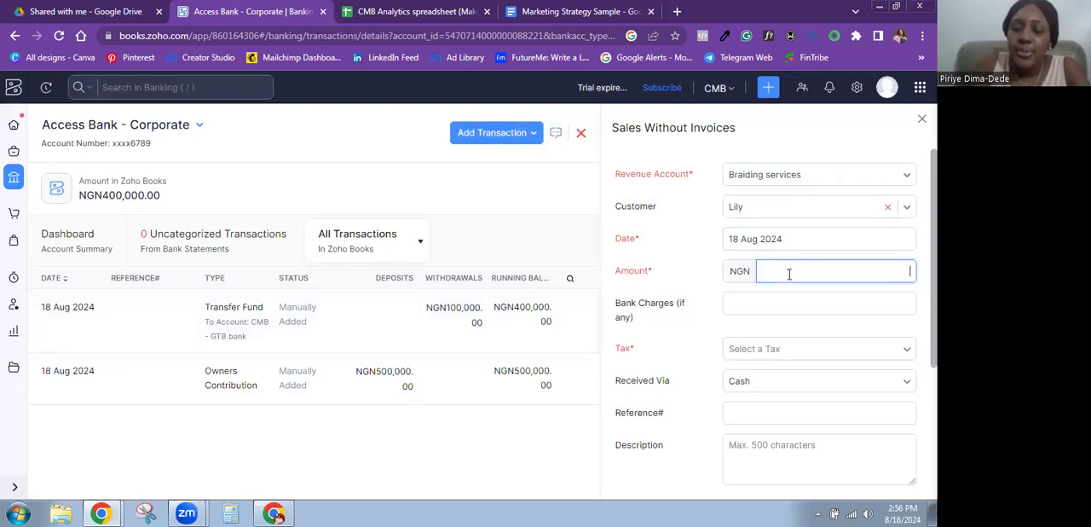
{"action": "left_click", "coordinate": [769, 304]}
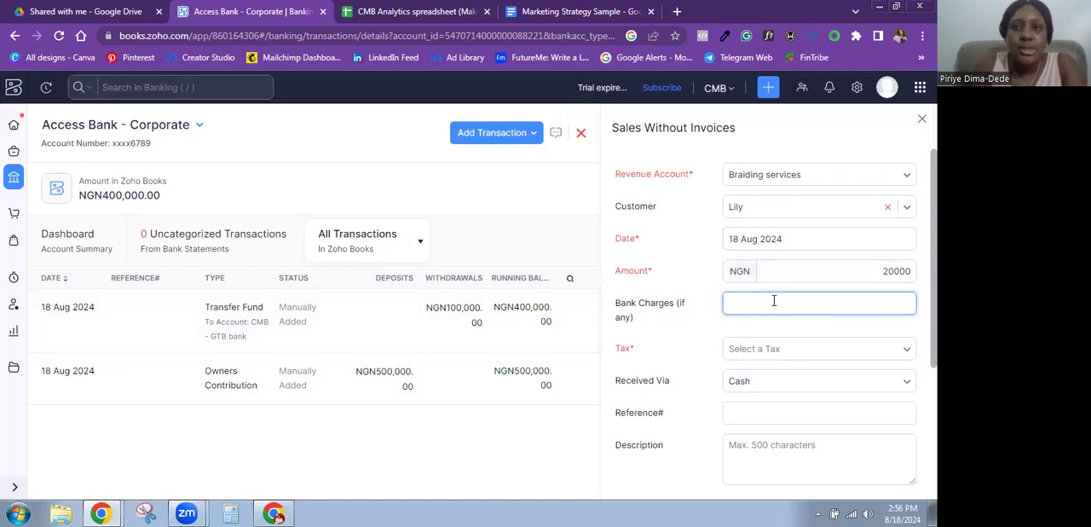
{"action": "left_click", "coordinate": [787, 350]}
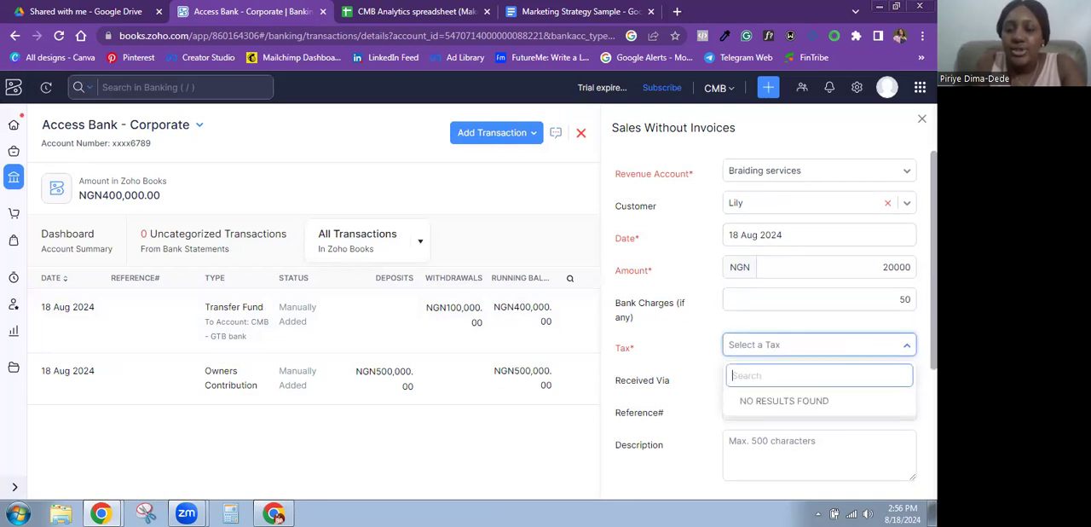
{"action": "scroll", "coordinate": [718, 315], "scroll_direction": "down", "scroll_amount": 1}
{"action": "left_click", "coordinate": [687, 310]}
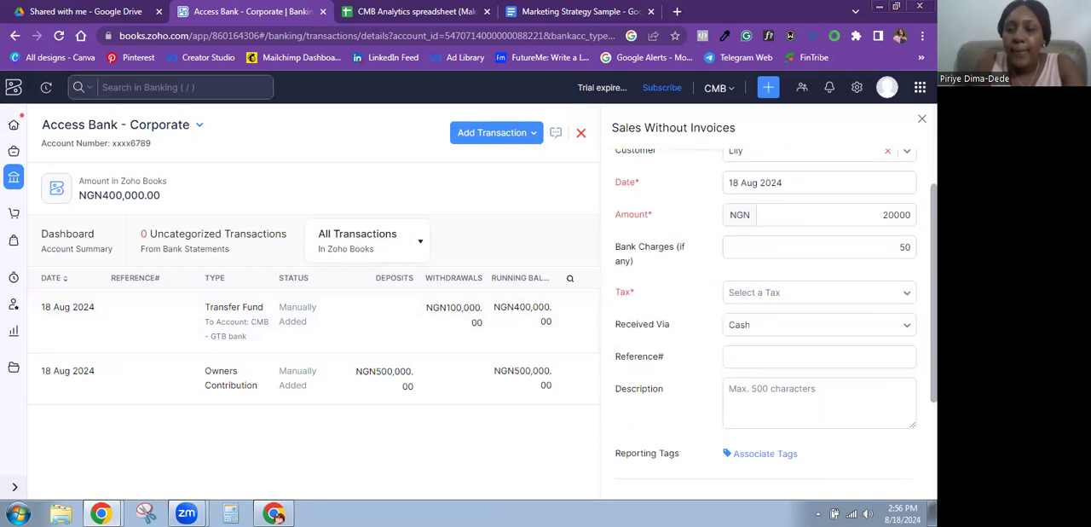
Step: Set the braiding sale as received via Bank Transfer, save it without reference or description, and close its details
{"action": "scroll", "coordinate": [776, 316], "scroll_direction": "down", "scroll_amount": 1}
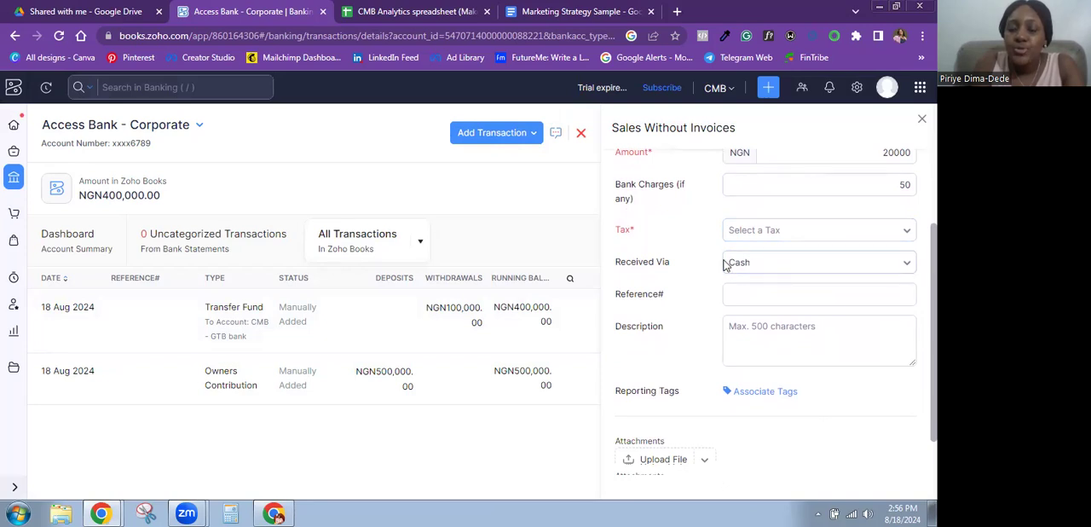
{"action": "left_click", "coordinate": [770, 265]}
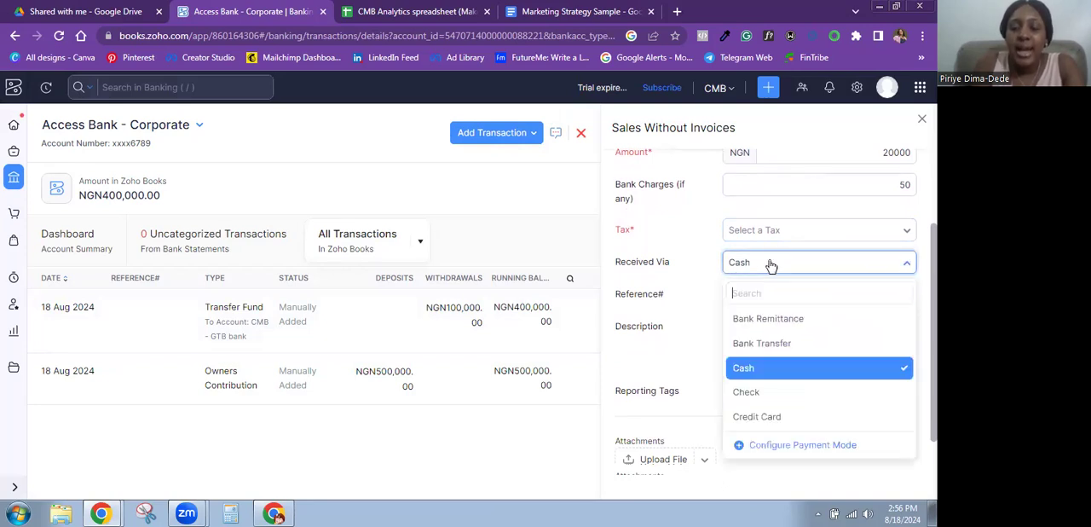
{"action": "left_click", "coordinate": [772, 340]}
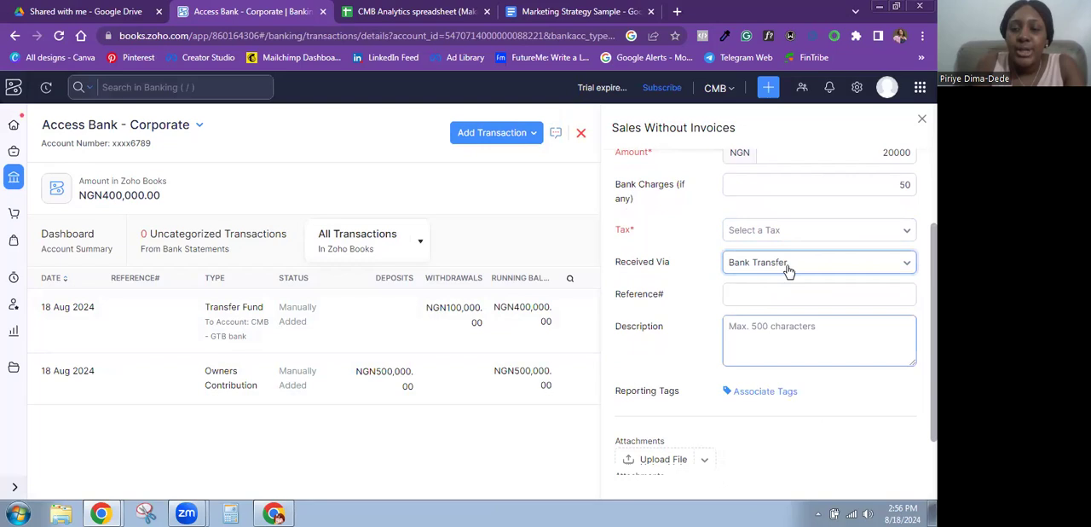
{"action": "left_click", "coordinate": [777, 297]}
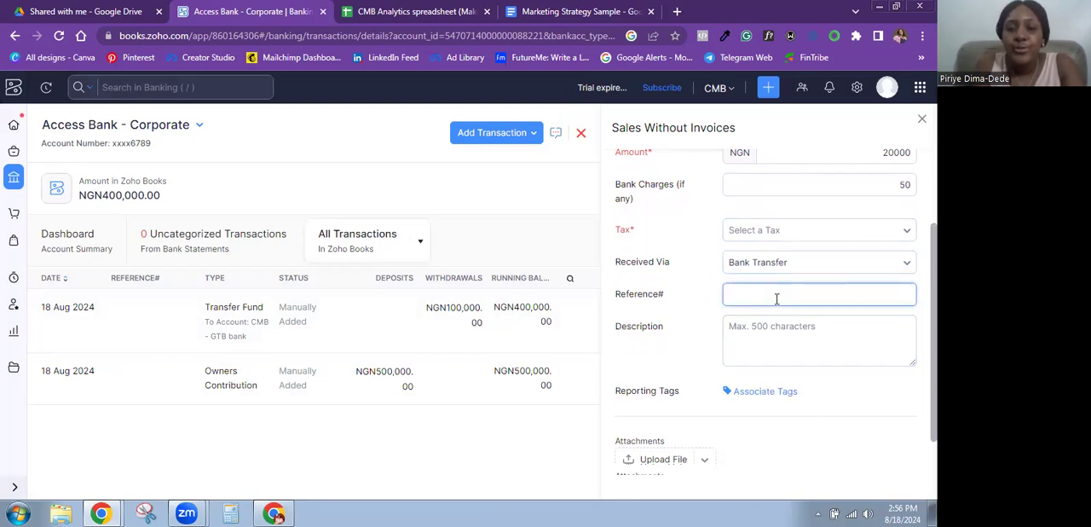
{"action": "left_click", "coordinate": [783, 339]}
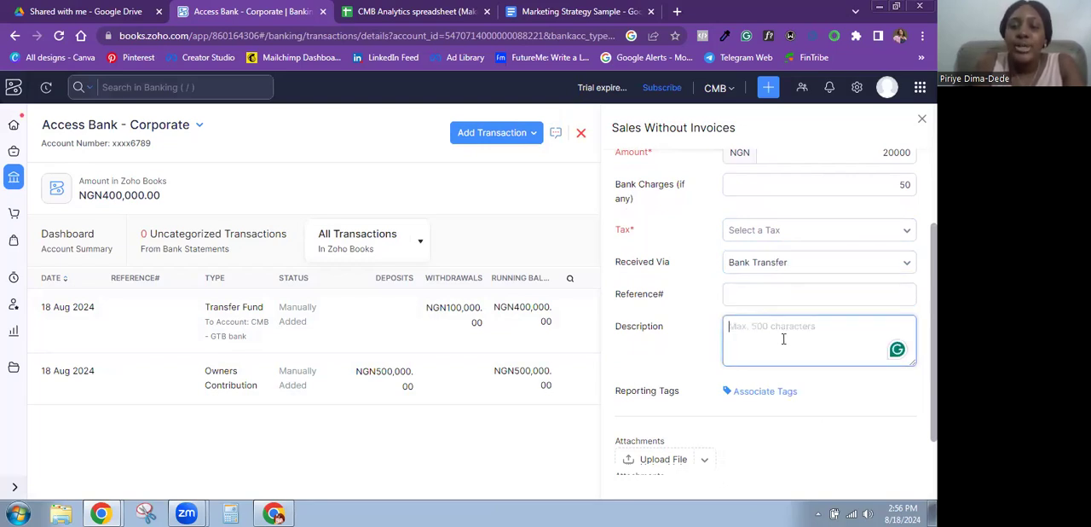
{"action": "scroll", "coordinate": [768, 324], "scroll_direction": "down", "scroll_amount": 1}
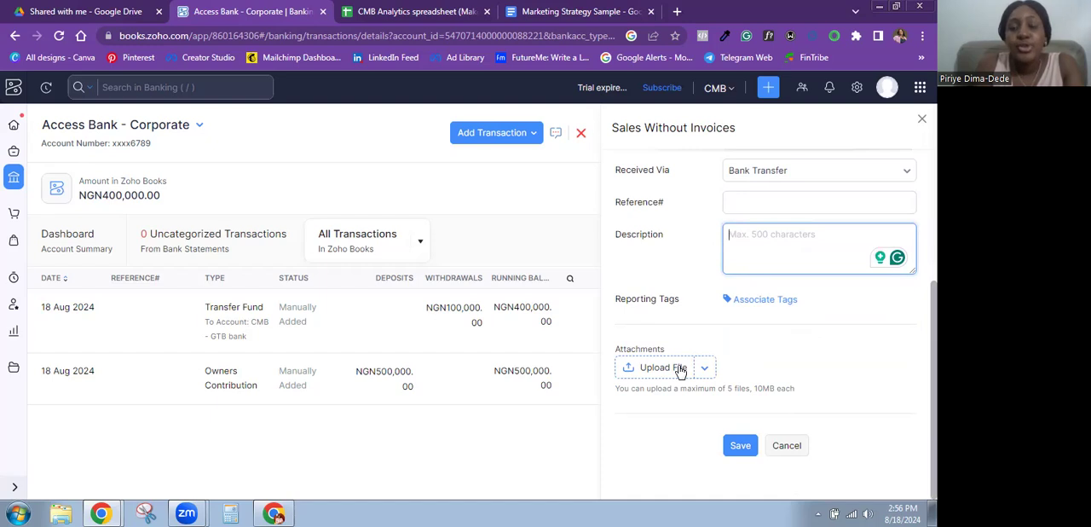
{"action": "left_click", "coordinate": [737, 447]}
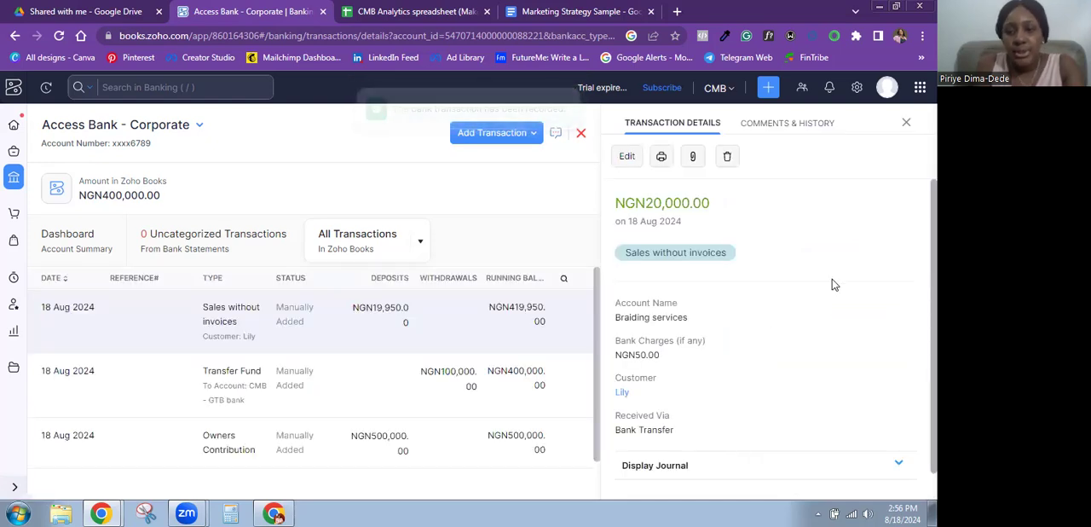
{"action": "left_click", "coordinate": [906, 122]}
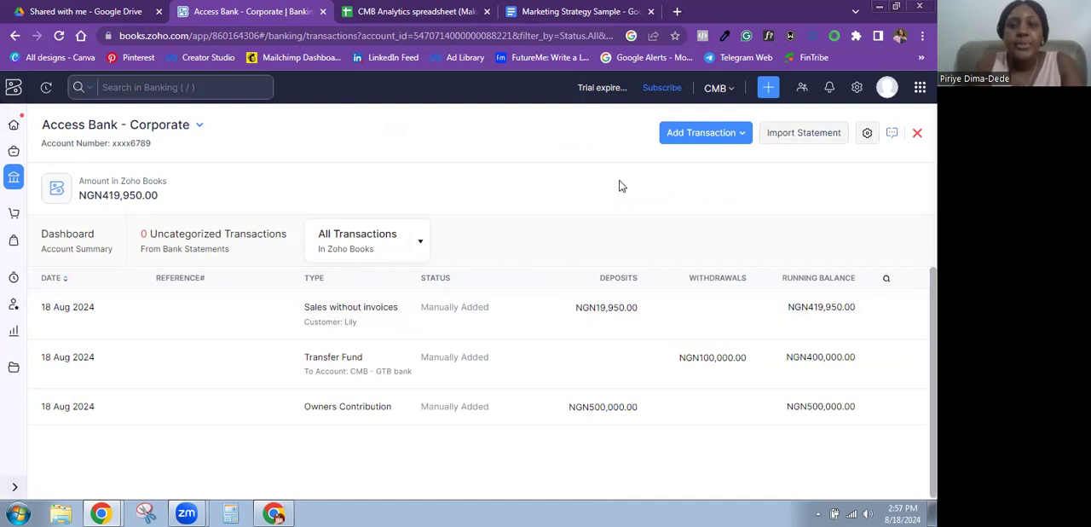
Step: Start another Sales Without Invoices transaction with Nail services as the revenue account
{"action": "left_click", "coordinate": [707, 136]}
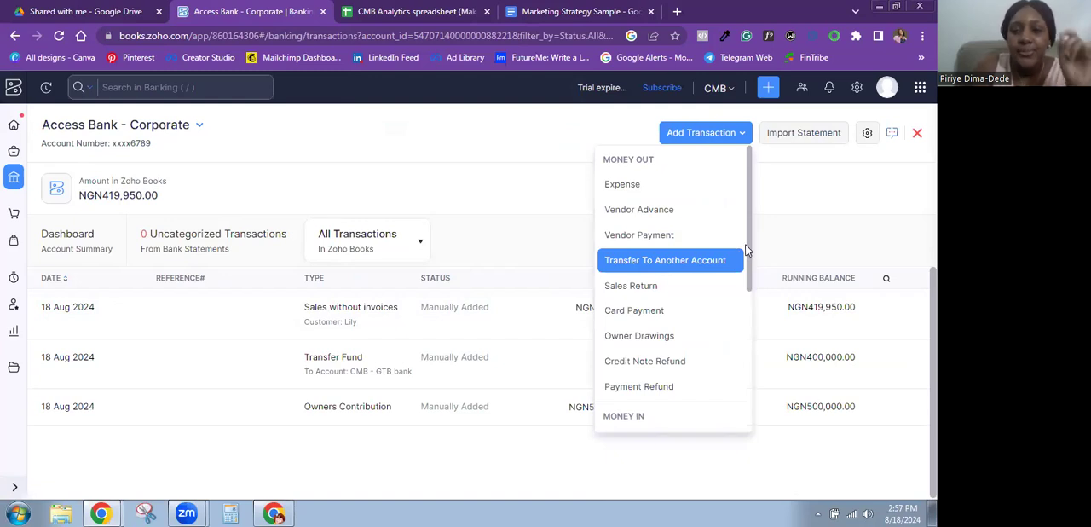
{"action": "scroll", "coordinate": [747, 250], "scroll_direction": "down", "scroll_amount": 3}
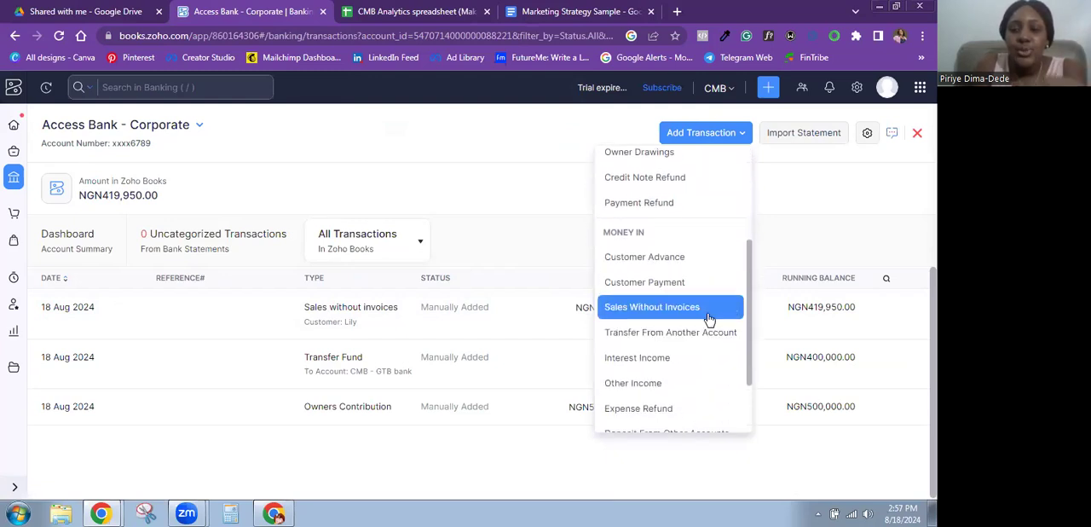
{"action": "left_click", "coordinate": [708, 308]}
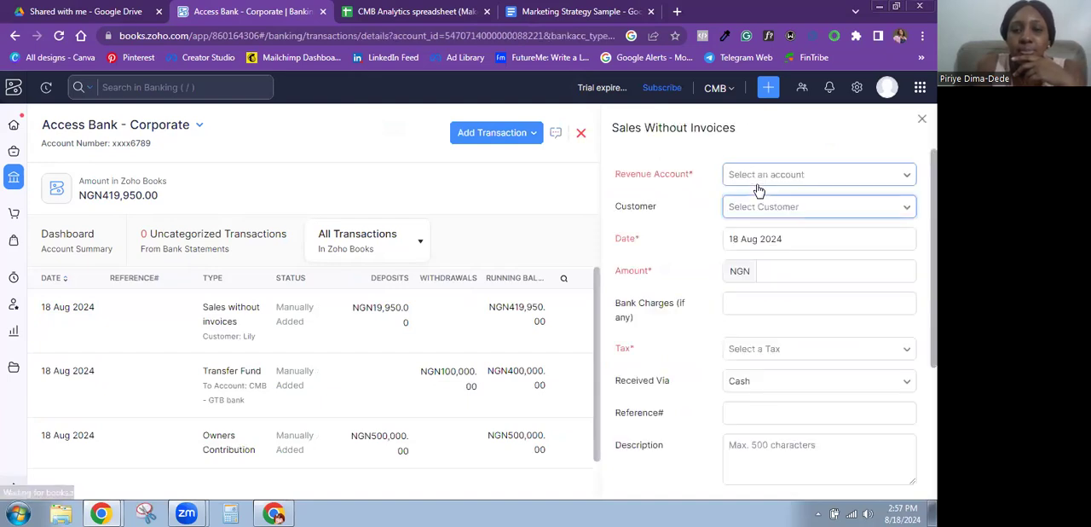
{"action": "left_click", "coordinate": [744, 179]}
{"action": "type", "text": "nai"}
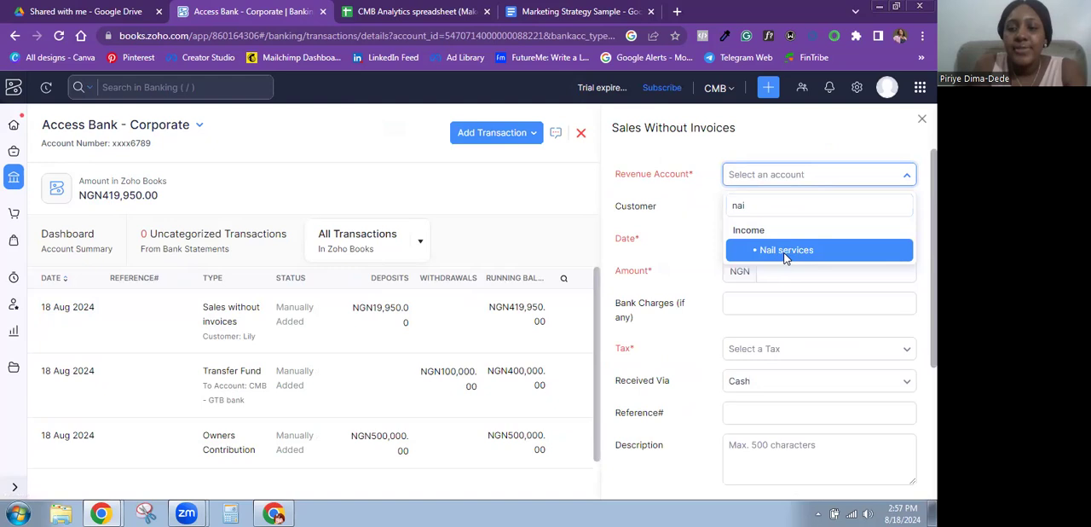
{"action": "left_click", "coordinate": [787, 254]}
Step: Assign the existing customer to the nail services sale and set its amount to NGN 5000
{"action": "left_click", "coordinate": [786, 213]}
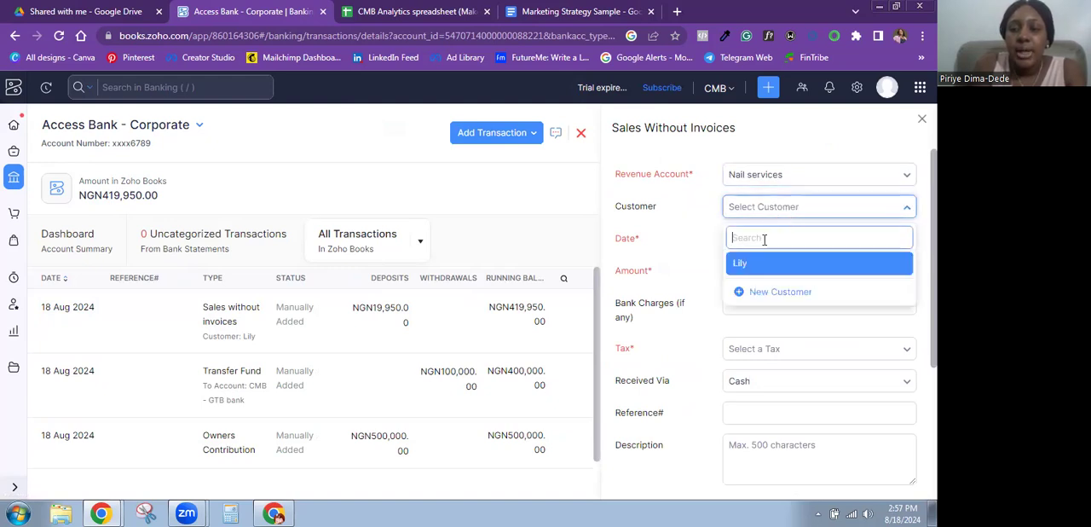
{"action": "left_click", "coordinate": [790, 265]}
{"action": "left_click", "coordinate": [793, 274]}
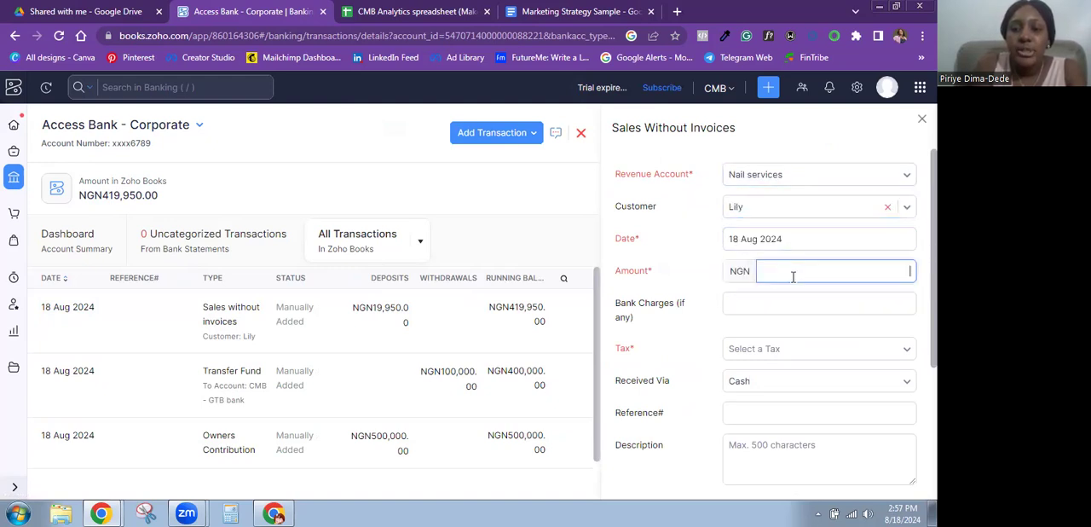
{"action": "type", "text": "5000"}
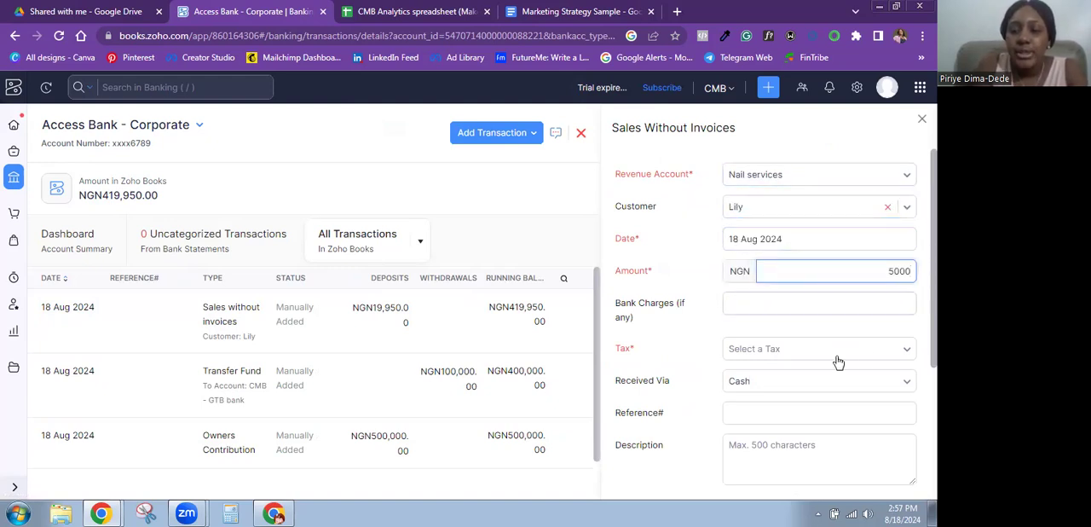
Step: Set the nail services sale as received via Bank Transfer and save it
{"action": "scroll", "coordinate": [835, 358], "scroll_direction": "down", "scroll_amount": 2}
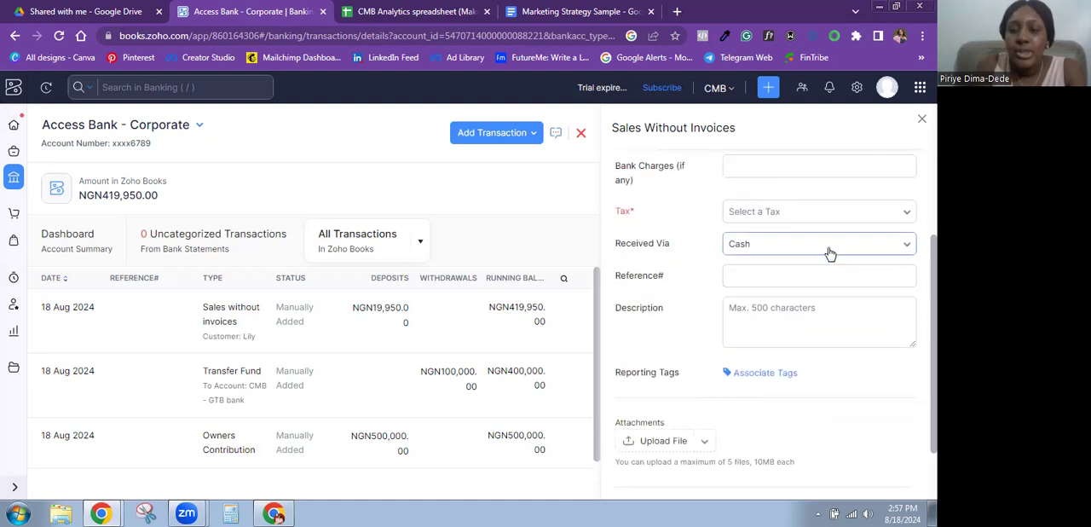
{"action": "left_click", "coordinate": [828, 247]}
{"action": "left_click", "coordinate": [791, 330]}
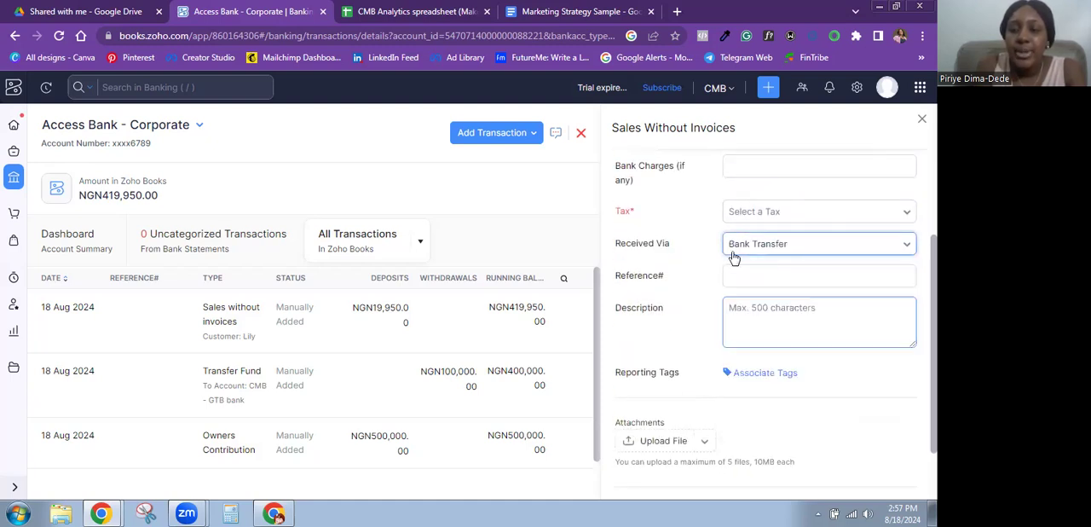
{"action": "scroll", "coordinate": [775, 384], "scroll_direction": "down", "scroll_amount": 1}
{"action": "left_click", "coordinate": [733, 445]}
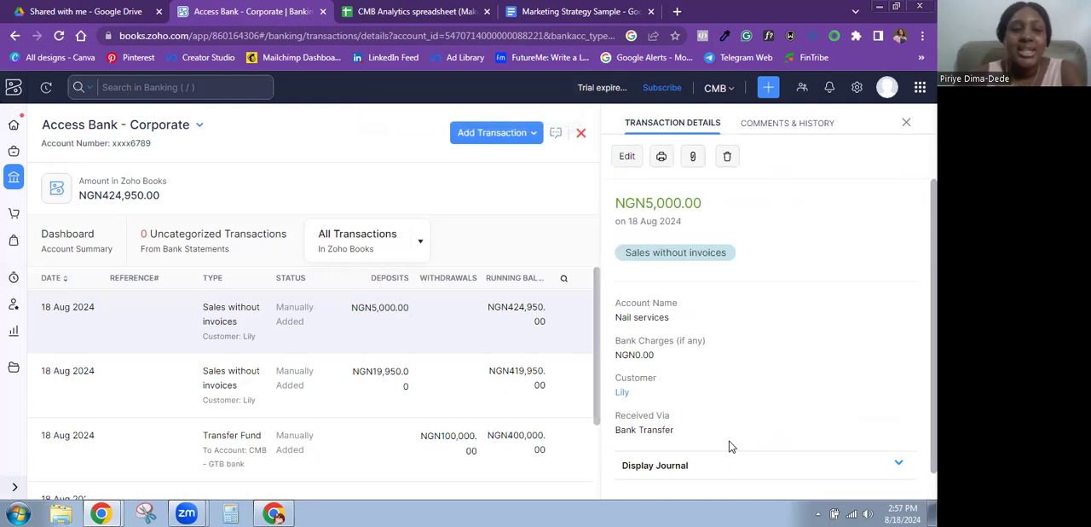
Step: Review the home dashboard's cash flow, income and expense, bank balances and Account Watchlist for the recorded sales
{"action": "left_click", "coordinate": [14, 128]}
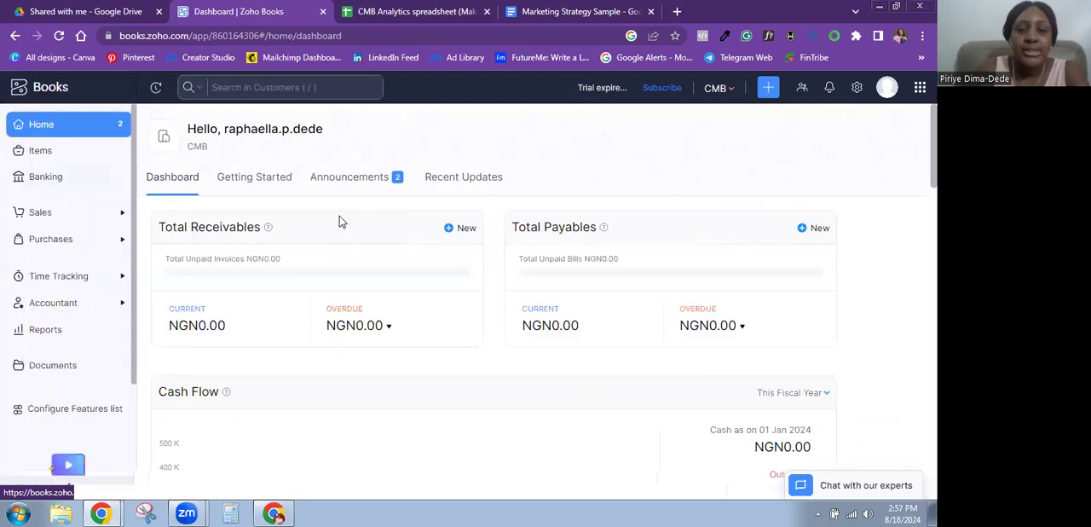
{"action": "scroll", "coordinate": [891, 234], "scroll_direction": "down", "scroll_amount": 3}
{"action": "scroll", "coordinate": [773, 275], "scroll_direction": "down", "scroll_amount": 1}
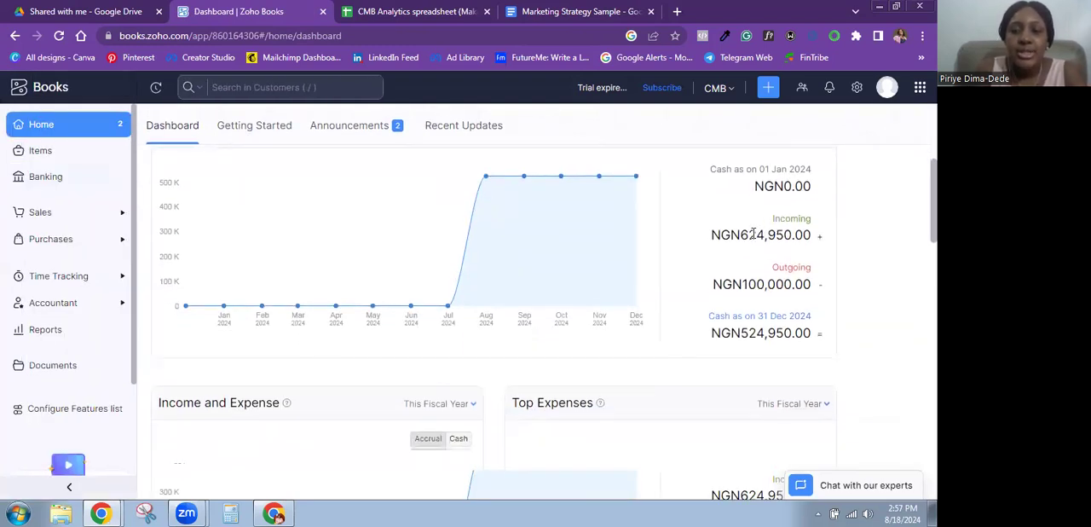
{"action": "scroll", "coordinate": [364, 331], "scroll_direction": "down", "scroll_amount": 3}
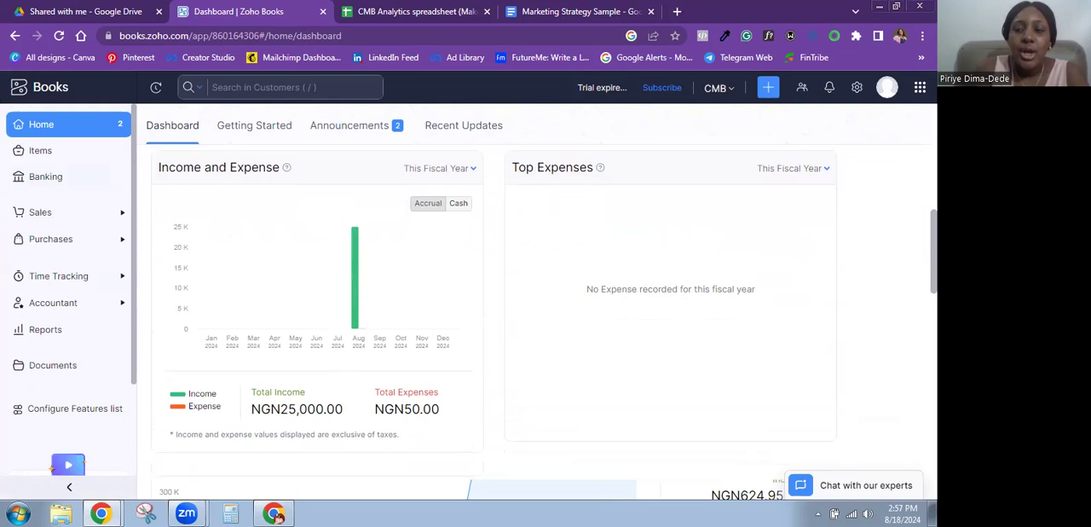
{"action": "scroll", "coordinate": [548, 307], "scroll_direction": "down", "scroll_amount": 4}
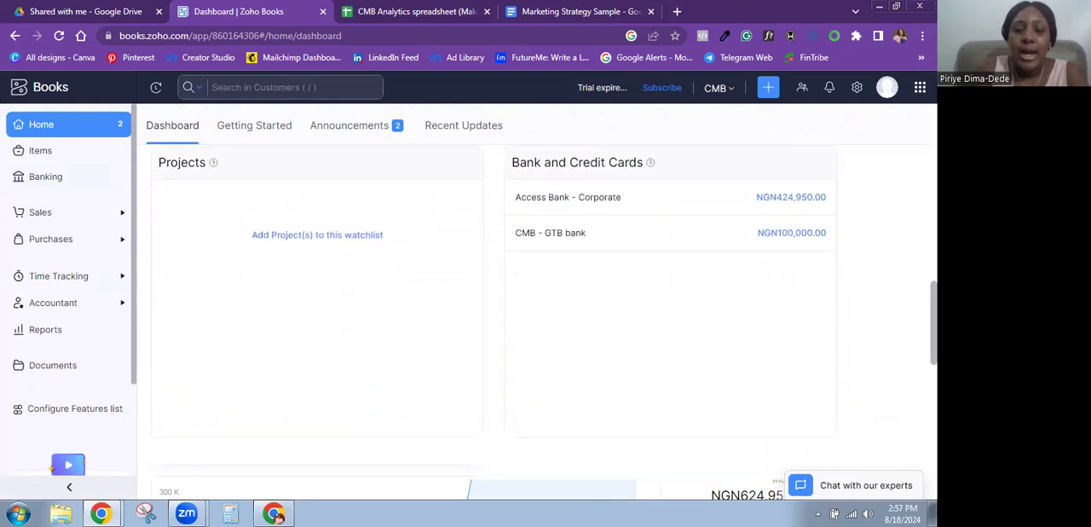
{"action": "scroll", "coordinate": [548, 308], "scroll_direction": "down", "scroll_amount": 3}
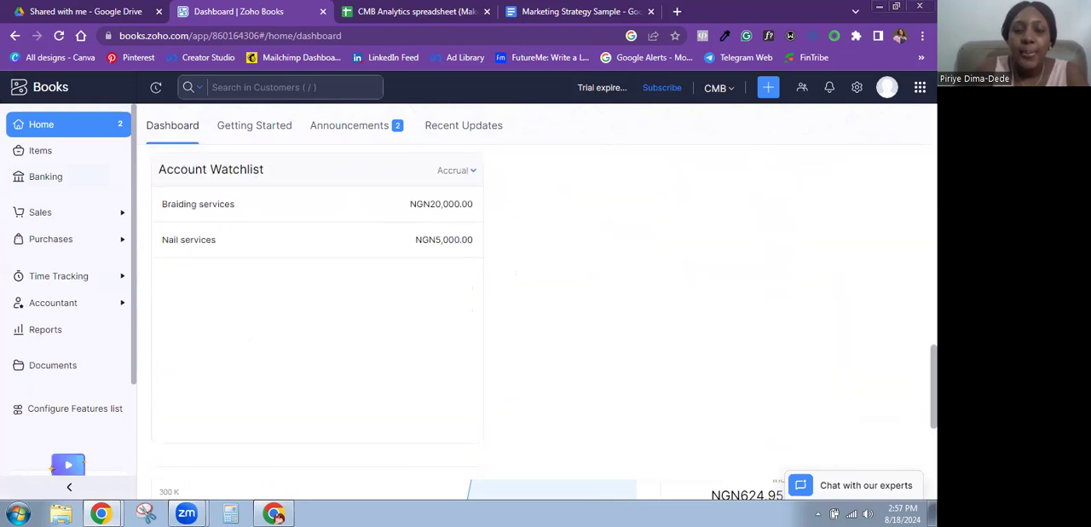
{"action": "scroll", "coordinate": [618, 226], "scroll_direction": "up", "scroll_amount": 1}
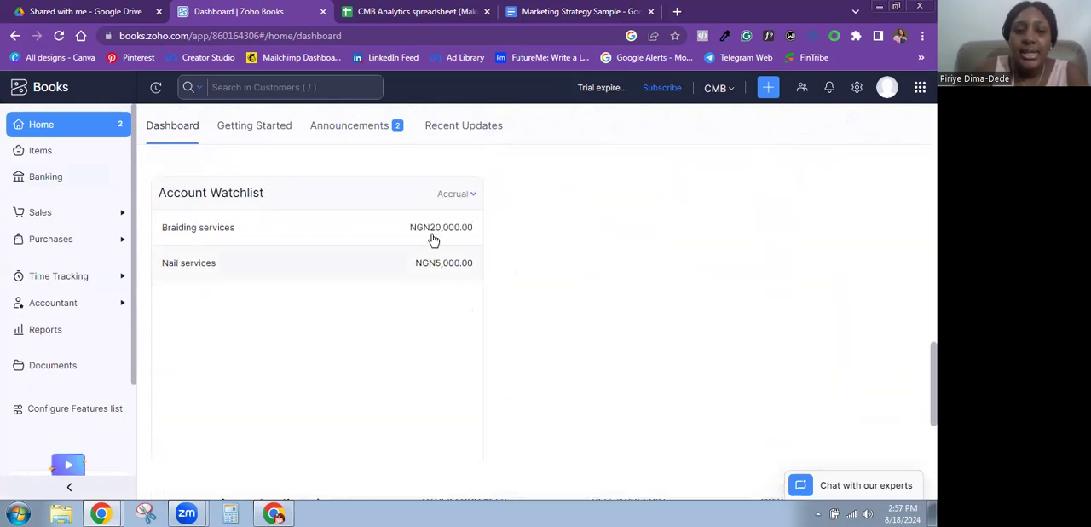